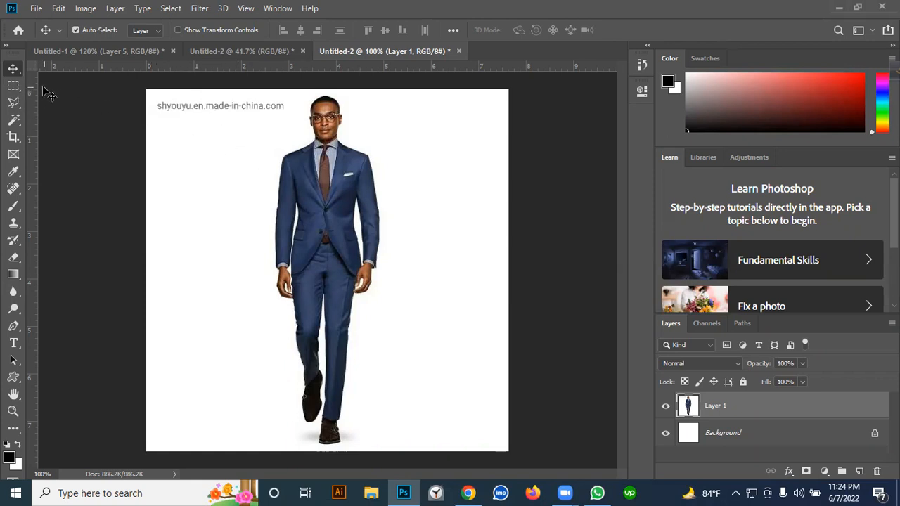
Erase the website text beside the man's head on Layer 1 using a rectangular marquee selection, then deselect.
{"action": "key", "text": "m"}
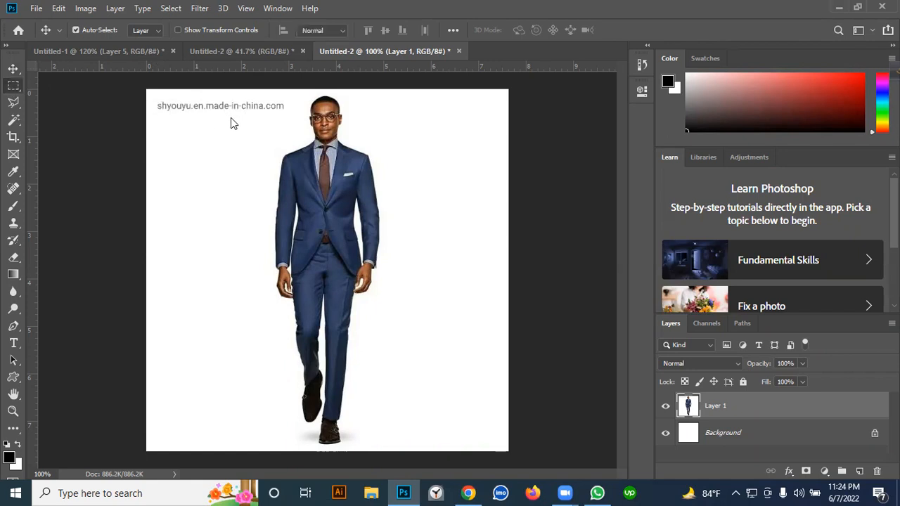
{"action": "left_click_drag", "start_coordinate": [152, 94], "coordinate": [290, 117]}
{"action": "key", "text": "ctrl+d"}
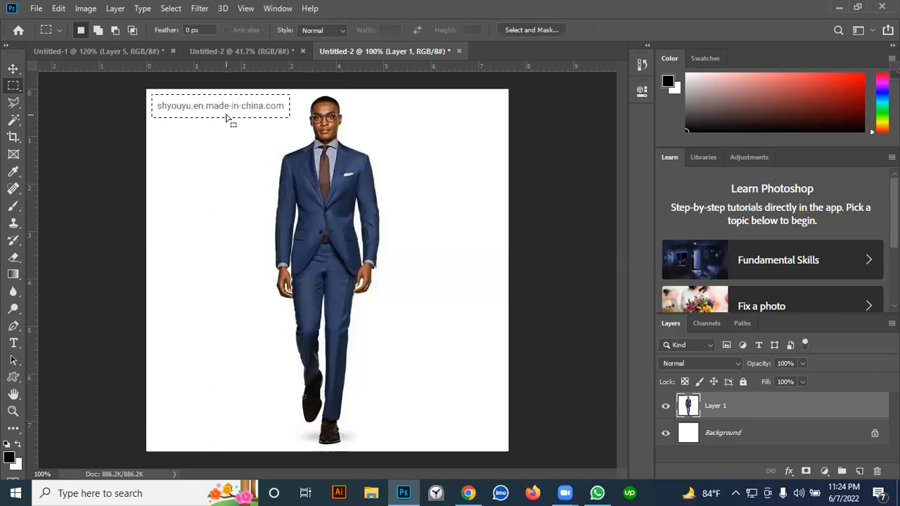
{"action": "key", "text": "Delete"}
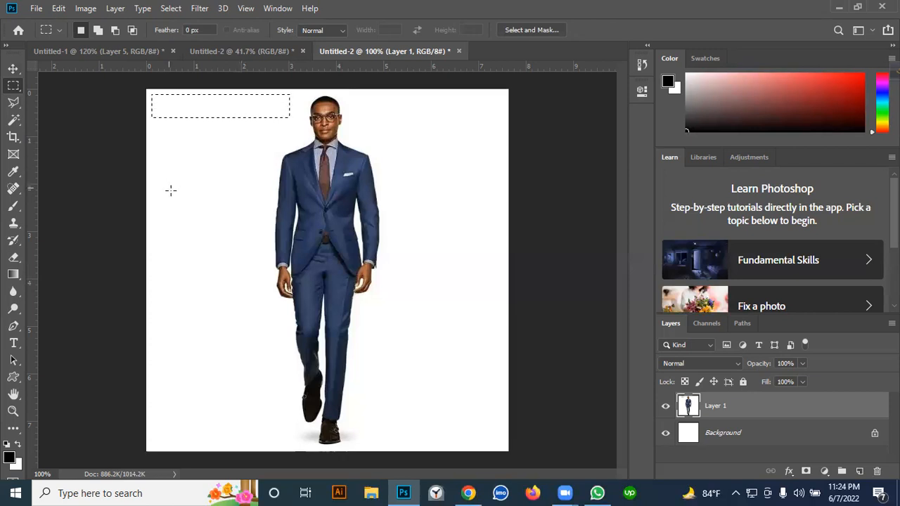
{"action": "key", "text": "ctrl+d"}
Unlock the Background layer and merge it with Layer 1.
{"action": "left_click", "coordinate": [875, 434]}
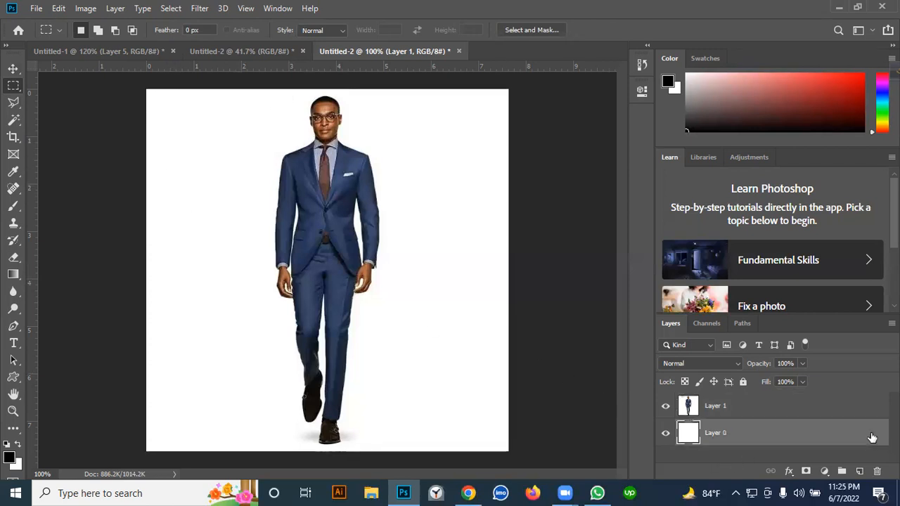
{"action": "left_click", "coordinate": [764, 407], "text": "shift"}
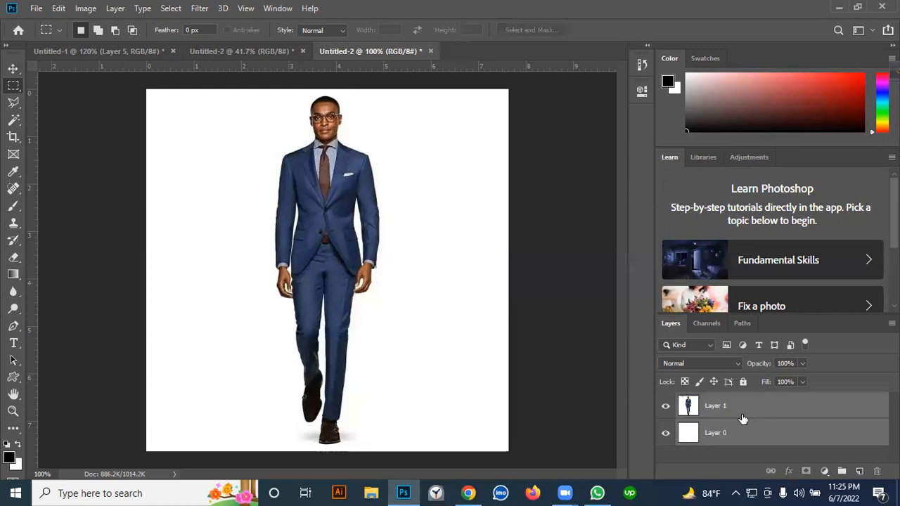
{"action": "key", "text": "ctrl+e"}
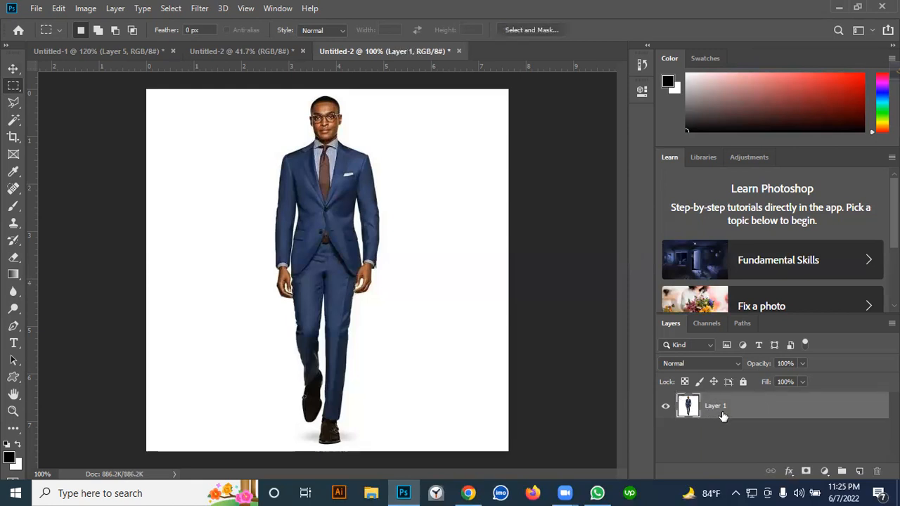
Select the white background around the man using the Quick Selection tool with a 45 px brush.
{"action": "key", "text": "ctrl+minus"}
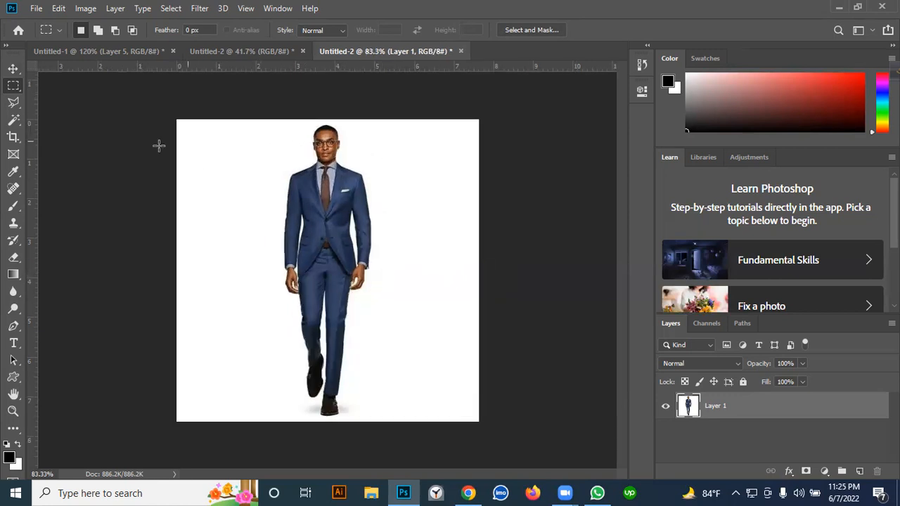
{"action": "left_click", "coordinate": [13, 69]}
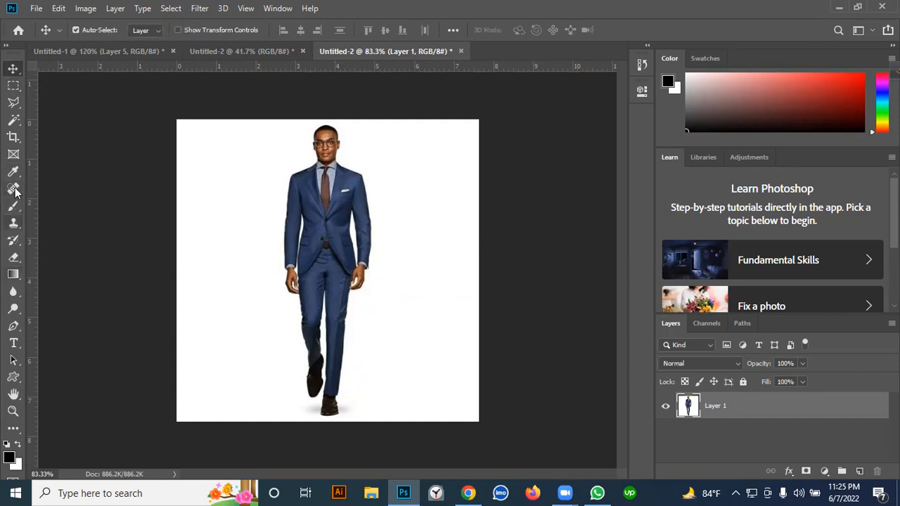
{"action": "left_click", "coordinate": [15, 121]}
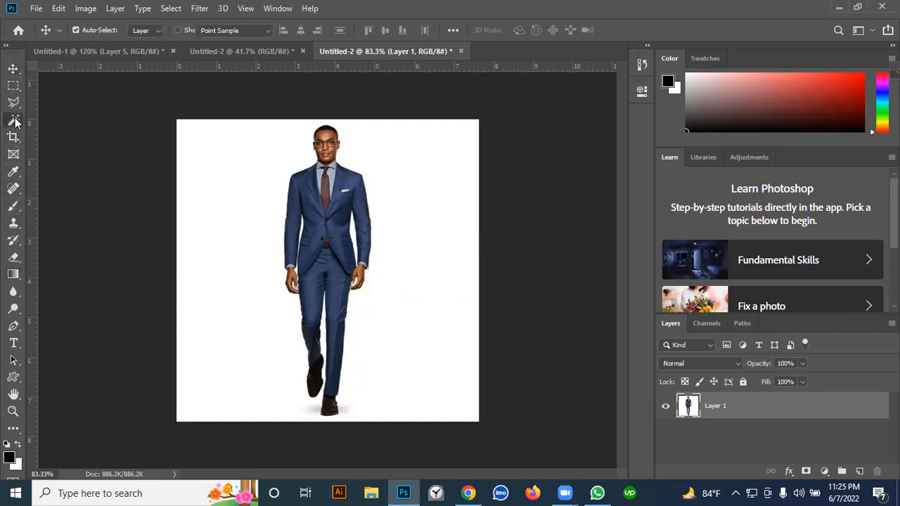
{"action": "right_click", "coordinate": [14, 123]}
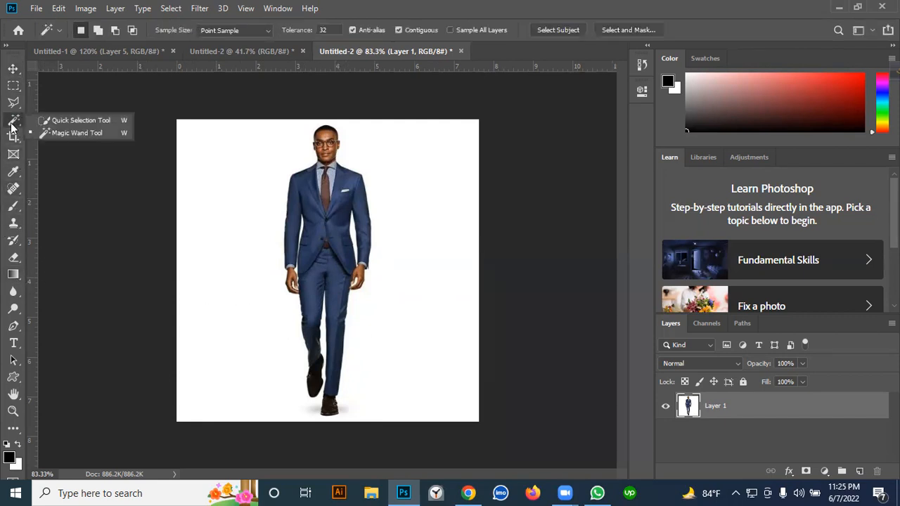
{"action": "left_click", "coordinate": [52, 122]}
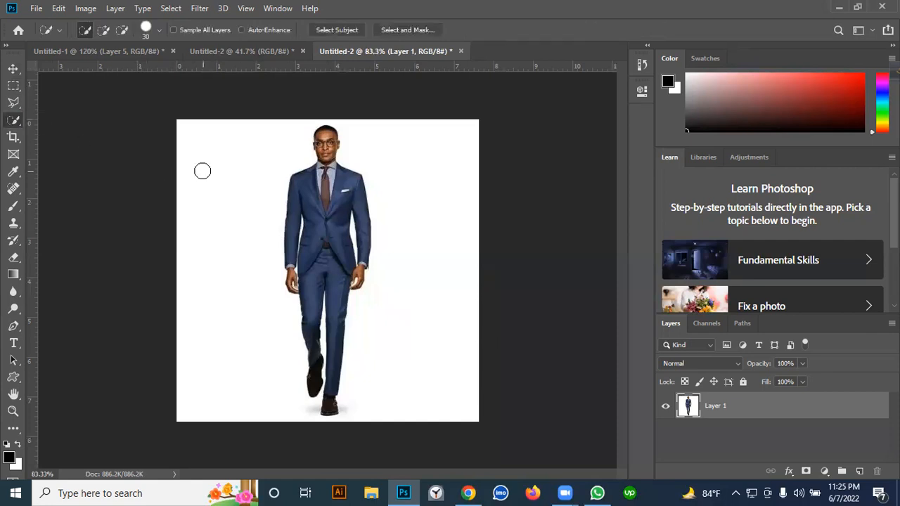
{"action": "key", "text": "bracketright"}
{"action": "key", "text": "bracketright"}
{"action": "key", "text": "bracketright"}
{"action": "mouse_move", "coordinate": [199, 347]}
{"action": "left_mouse_down"}
{"action": "mouse_move", "coordinate": [242, 437]}
{"action": "mouse_move", "coordinate": [332, 456]}
{"action": "mouse_move", "coordinate": [411, 433]}
{"action": "mouse_move", "coordinate": [443, 341]}
{"action": "mouse_move", "coordinate": [446, 215]}
{"action": "mouse_move", "coordinate": [412, 251]}
{"action": "left_mouse_up"}
Reduce the Quick Selection brush size to 6 px to suit the narrow gaps beside the arms.
{"action": "key", "text": "alt"}
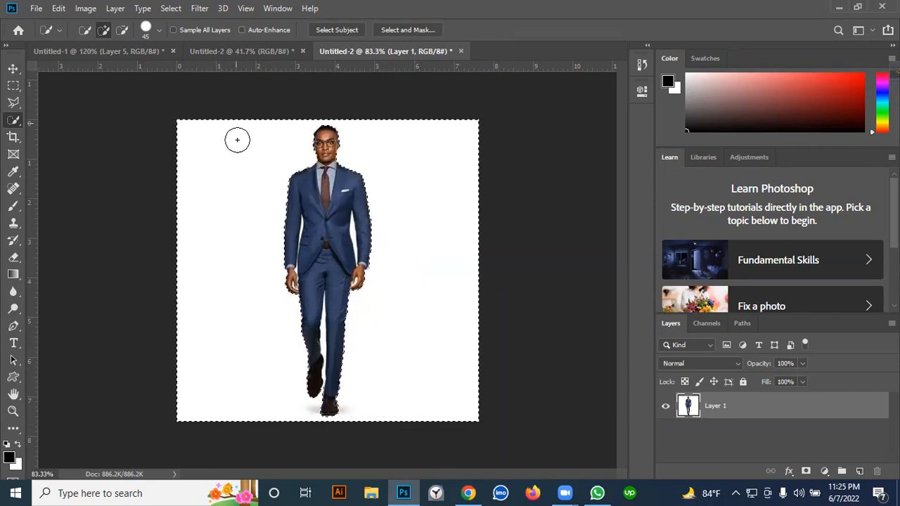
{"action": "scroll", "coordinate": [295, 239], "scroll_direction": "up", "scroll_amount": 5}
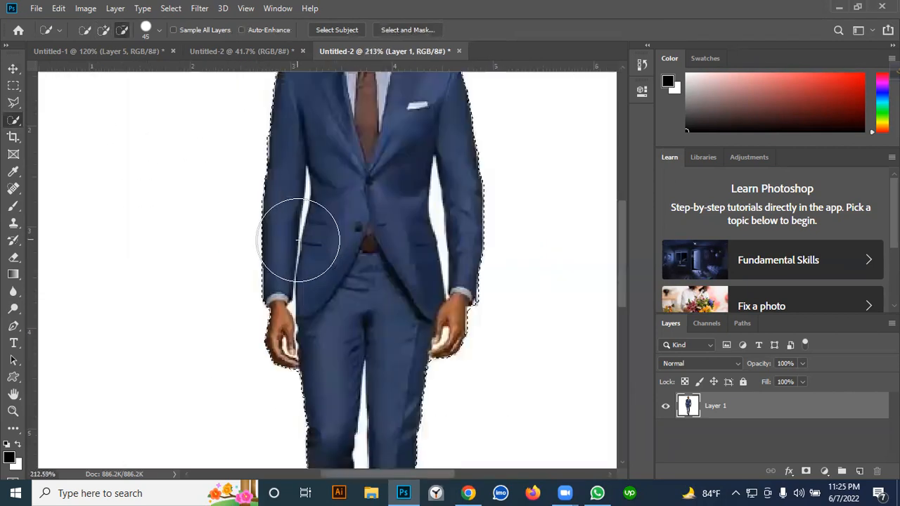
{"action": "key", "text": "bracketleft"}
{"action": "key", "text": "bracketleft"}
{"action": "key", "text": "bracketleft"}
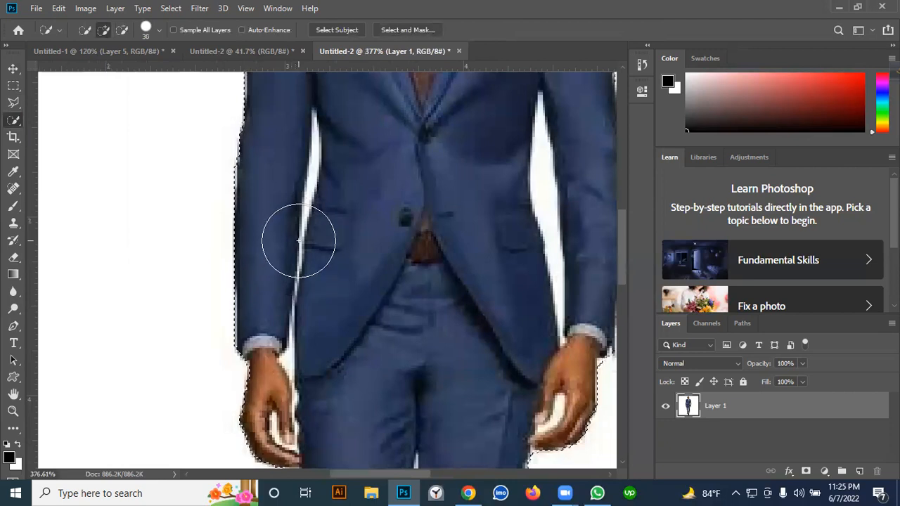
{"action": "key", "text": "bracketleft"}
{"action": "key", "text": "bracketleft"}
{"action": "key", "text": "bracketleft"}
{"action": "key", "text": "bracketleft"}
{"action": "key", "text": "bracketleft"}
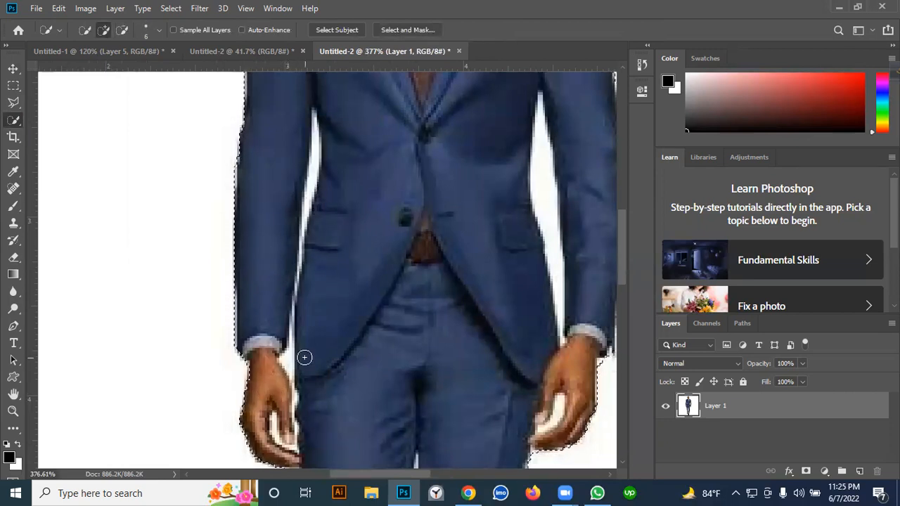
Delete the selected white background around the man and clear the selection.
{"action": "scroll", "coordinate": [304, 357], "scroll_direction": "down", "scroll_amount": 1}
{"action": "scroll", "coordinate": [305, 357], "scroll_direction": "down", "scroll_amount": 5}
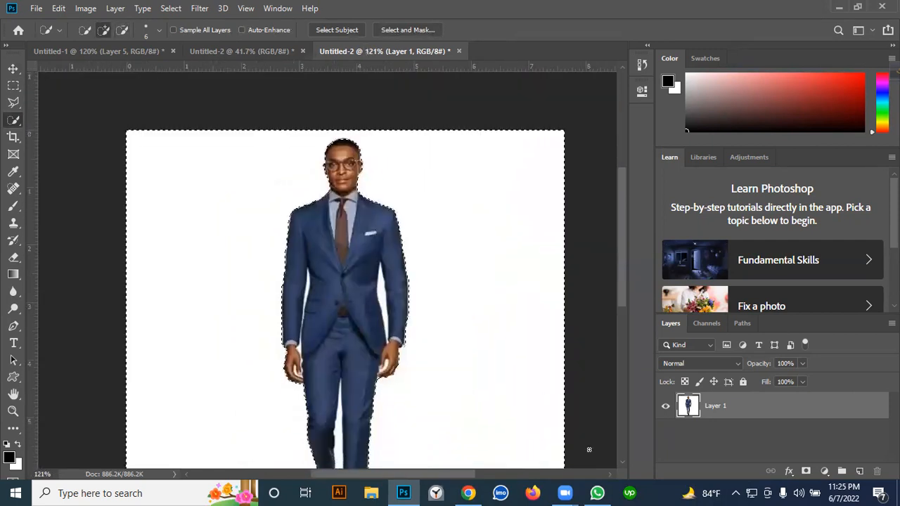
{"action": "key", "text": "Delete"}
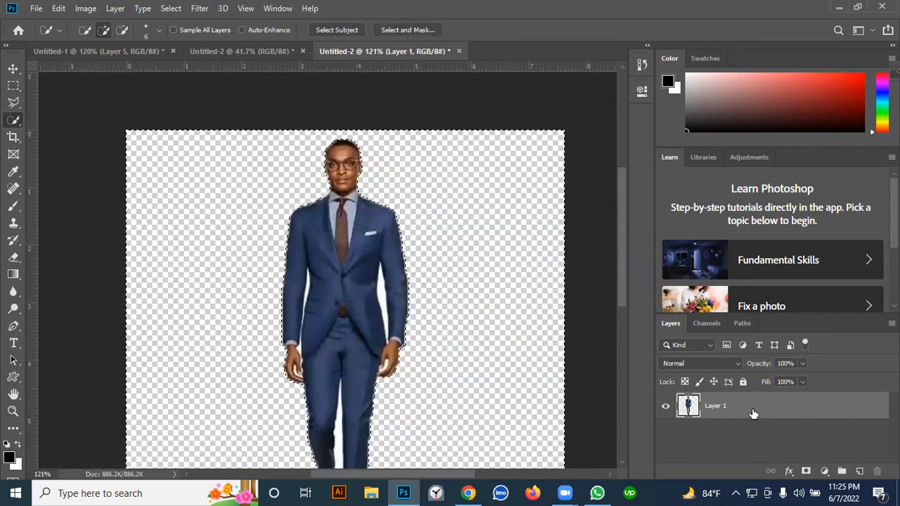
{"action": "key", "text": "ctrl+d"}
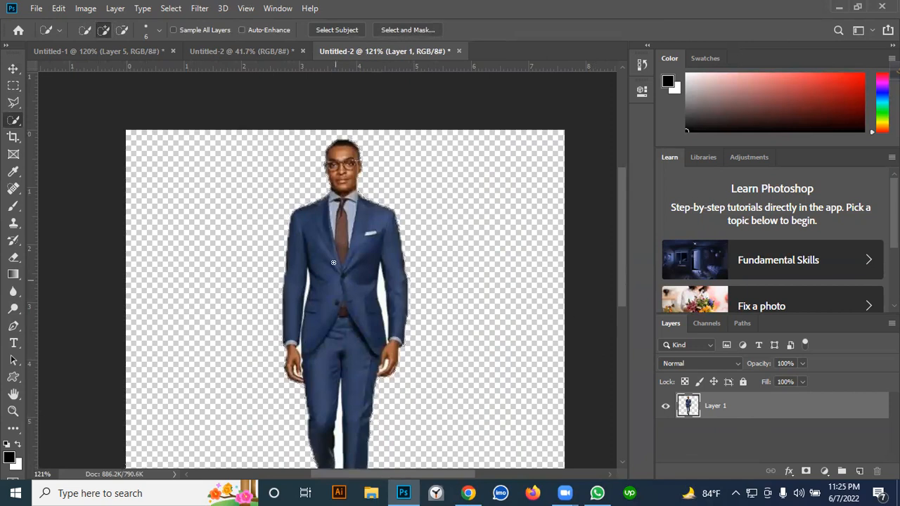
Quick-select the white gap between the legs and the one between the jacket and the arm on the pocket-square side.
{"action": "scroll", "coordinate": [341, 296], "scroll_direction": "up", "scroll_amount": 4}
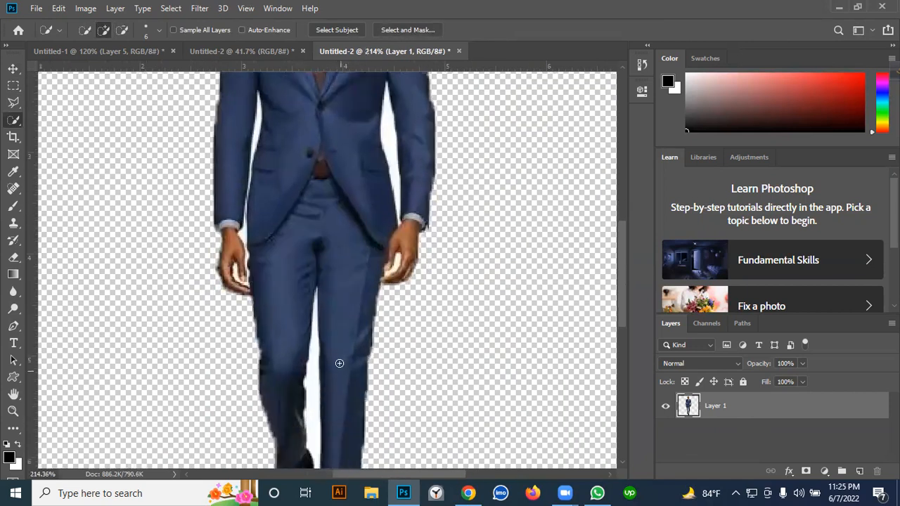
{"action": "scroll", "coordinate": [339, 364], "scroll_direction": "down", "scroll_amount": 4}
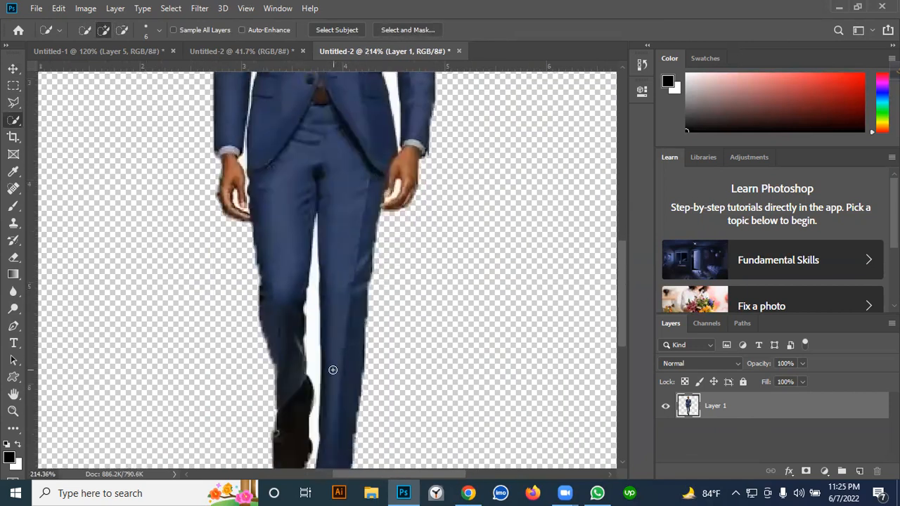
{"action": "left_click", "coordinate": [314, 275]}
{"action": "left_click", "coordinate": [311, 358]}
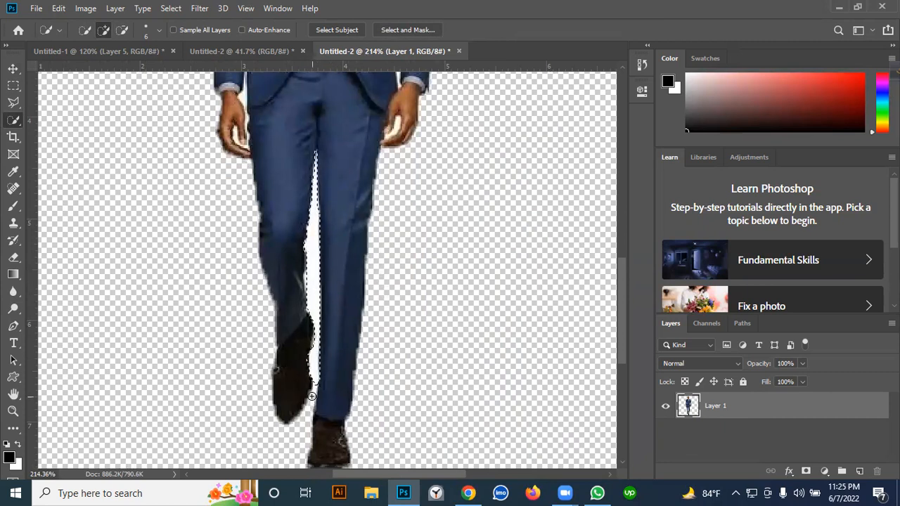
{"action": "scroll", "coordinate": [338, 267], "scroll_direction": "up", "scroll_amount": 5}
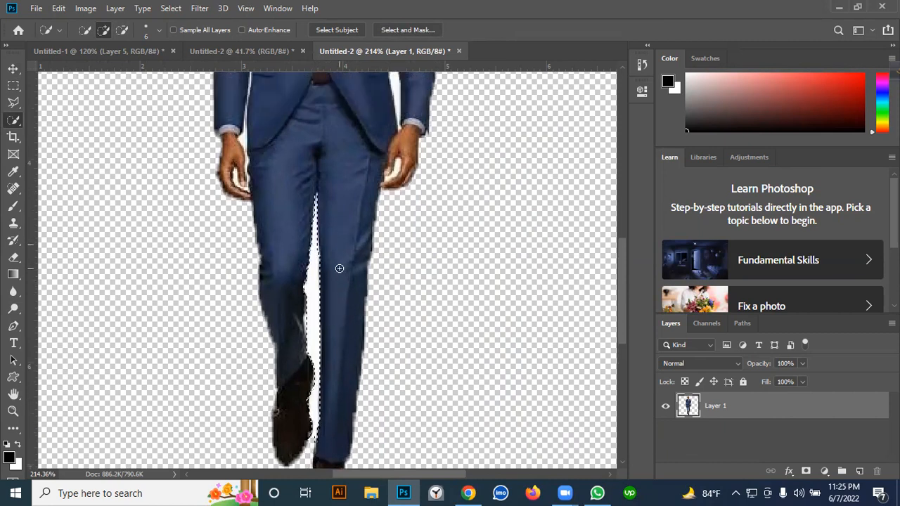
{"action": "left_click", "coordinate": [387, 232]}
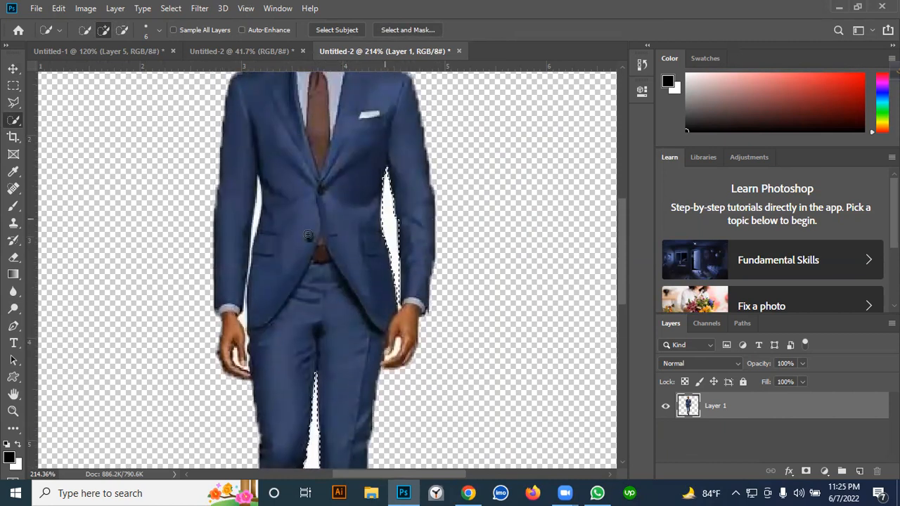
Add the upper part of the white gap between the jacket and the other arm to the selection.
{"action": "scroll", "coordinate": [259, 225], "scroll_direction": "up", "scroll_amount": 2}
{"action": "scroll", "coordinate": [259, 225], "scroll_direction": "up", "scroll_amount": 10}
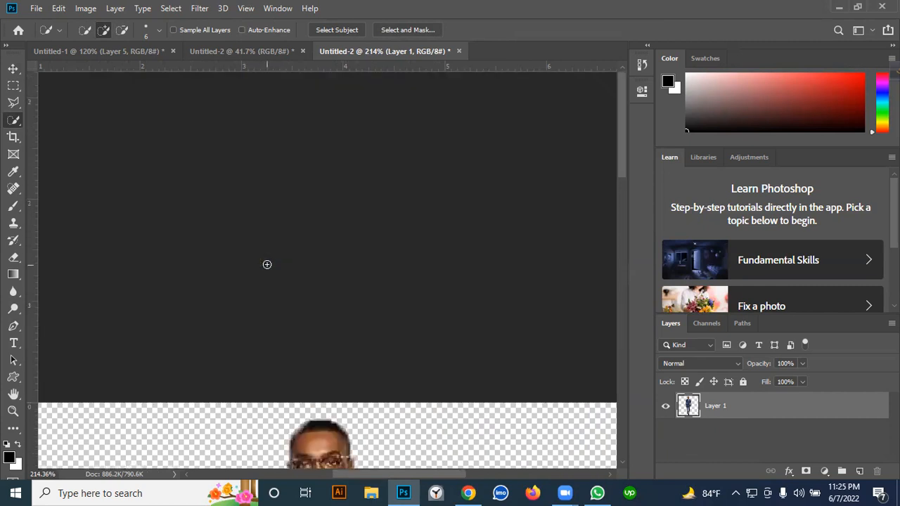
{"action": "scroll", "coordinate": [262, 295], "scroll_direction": "down", "scroll_amount": 3}
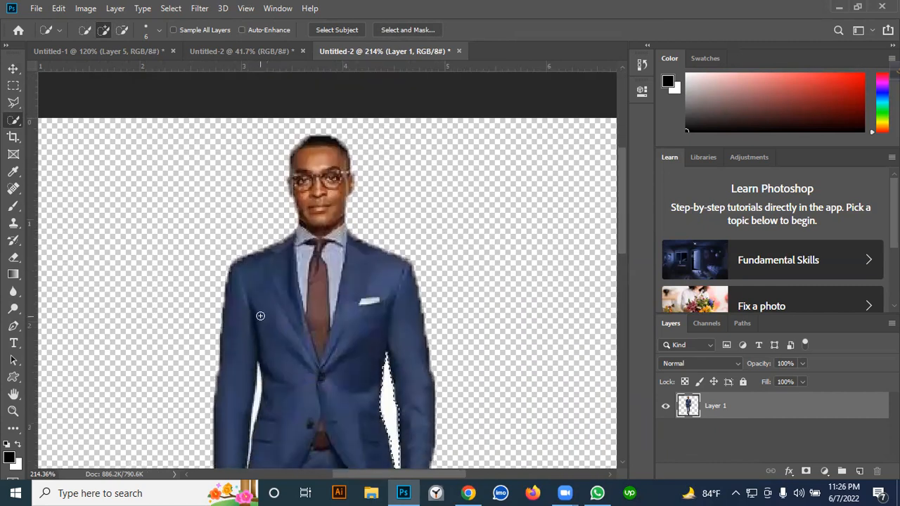
{"action": "scroll", "coordinate": [261, 317], "scroll_direction": "up", "scroll_amount": 3}
{"action": "scroll", "coordinate": [260, 317], "scroll_direction": "up", "scroll_amount": 2}
{"action": "left_click_drag", "start_coordinate": [251, 221], "coordinate": [251, 187]}
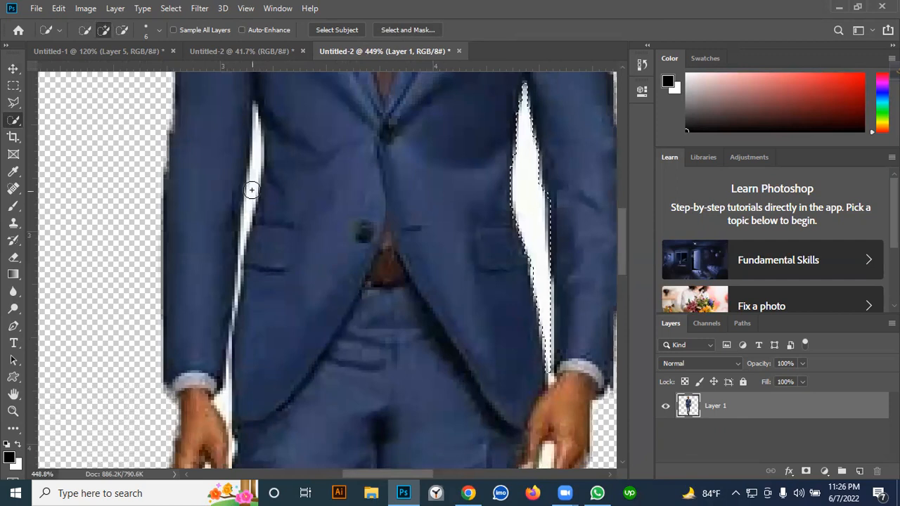
Extend the selection down the narrow gap to the hand and between its fingers using a 1 px Quick Selection brush.
{"action": "key", "text": "bracketleft"}
{"action": "key", "text": "bracketleft"}
{"action": "key", "text": "bracketleft"}
{"action": "key", "text": "bracketleft"}
{"action": "key", "text": "bracketleft"}
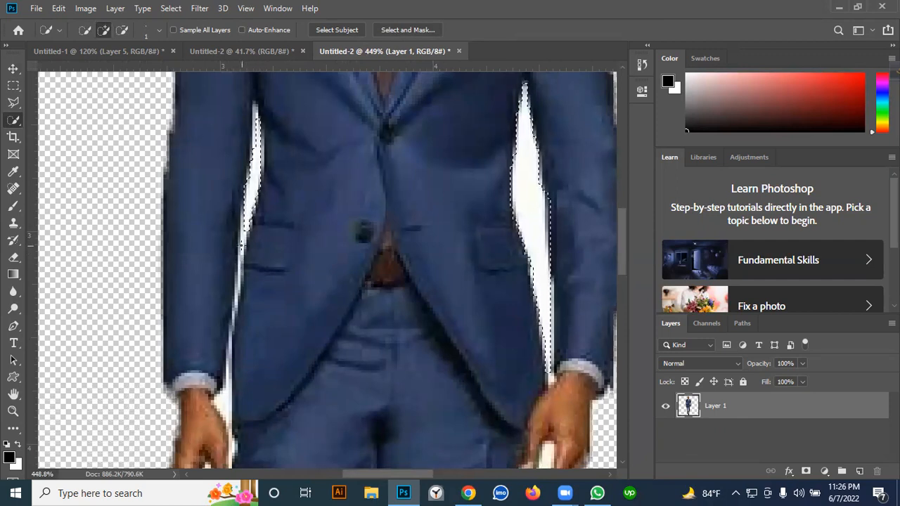
{"action": "left_click_drag", "start_coordinate": [246, 225], "coordinate": [234, 317]}
{"action": "left_click_drag", "start_coordinate": [231, 352], "coordinate": [223, 408]}
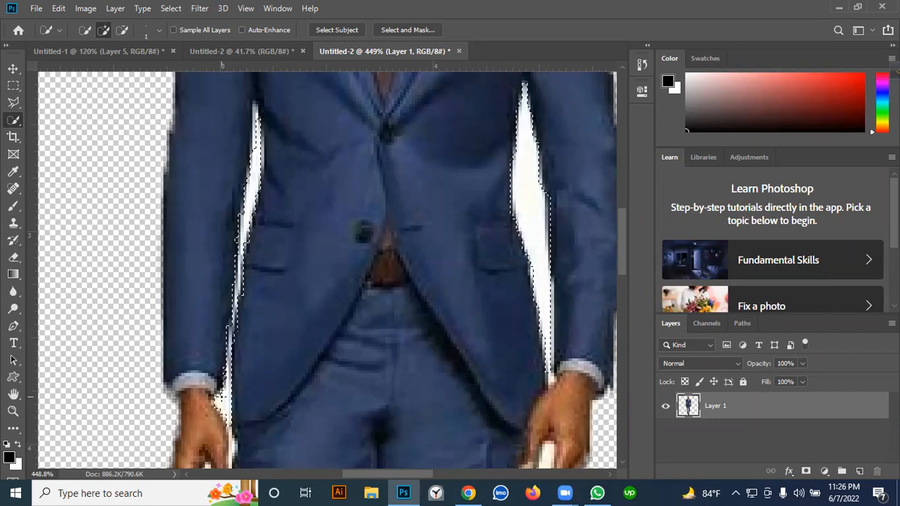
{"action": "scroll", "coordinate": [222, 408], "scroll_direction": "down", "scroll_amount": 3}
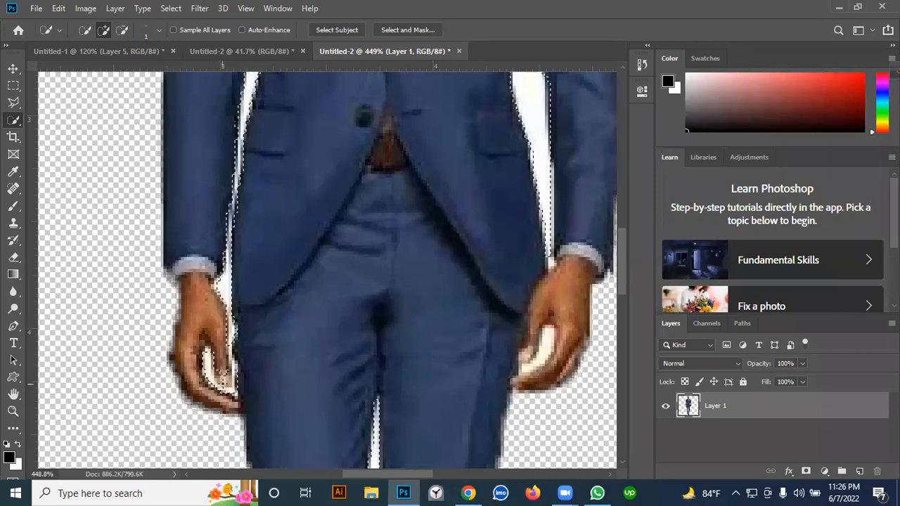
Subtract the wrongly selected fingertip area from the selection with the Lasso tool, then switch to the Move tool.
{"action": "right_click", "coordinate": [13, 102]}
{"action": "left_click", "coordinate": [49, 102]}
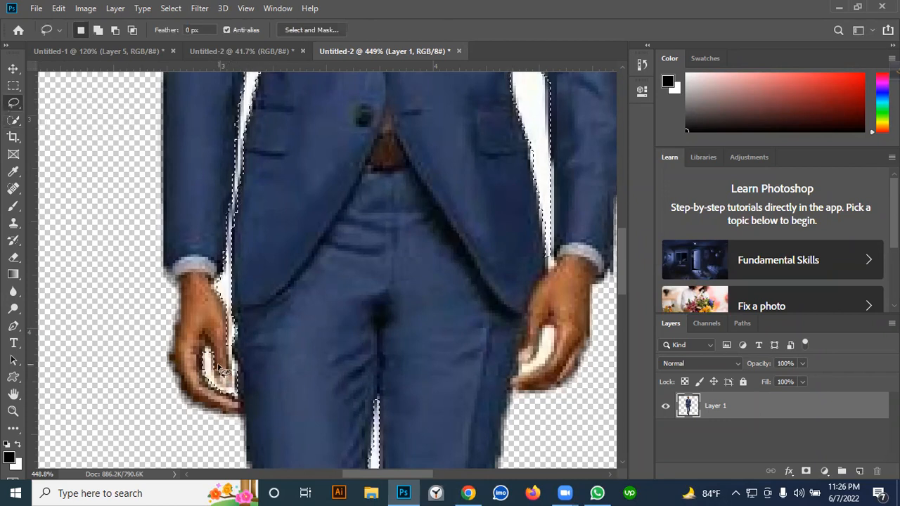
{"action": "key", "text": "shift"}
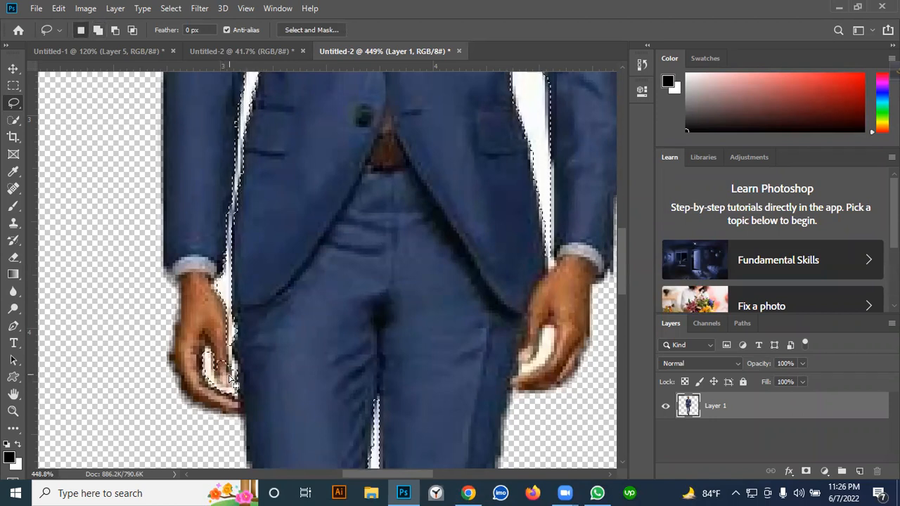
{"action": "key", "text": "alt"}
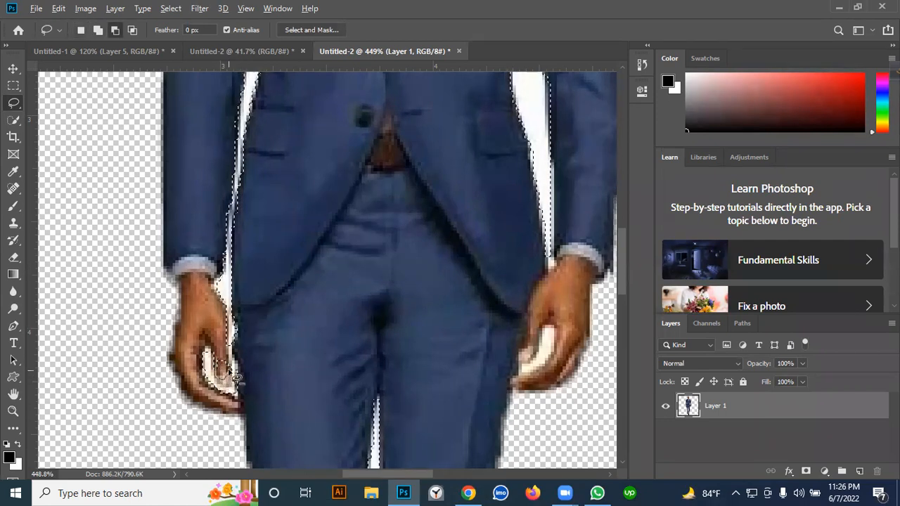
{"action": "mouse_move", "coordinate": [222, 350]}
{"action": "left_mouse_down"}
{"action": "mouse_move", "coordinate": [219, 386]}
{"action": "mouse_move", "coordinate": [230, 388]}
{"action": "mouse_move", "coordinate": [225, 346]}
{"action": "left_mouse_up"}
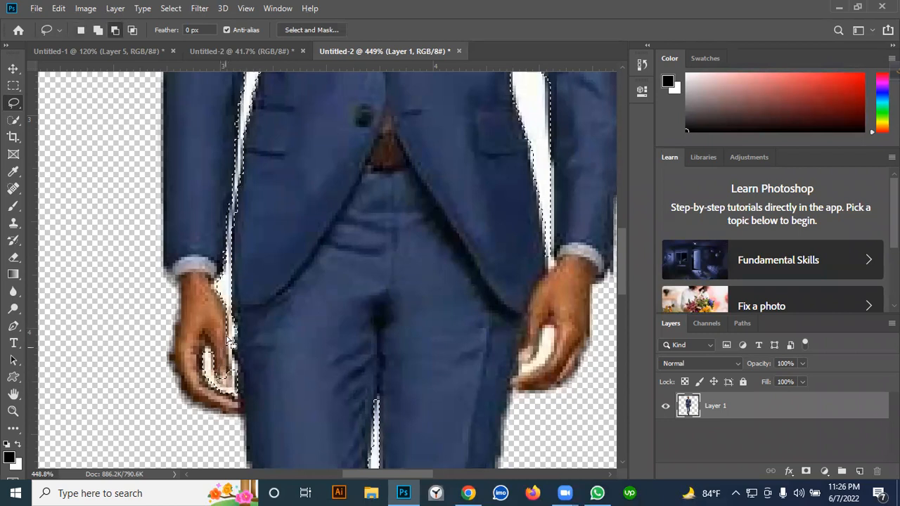
{"action": "scroll", "coordinate": [239, 347], "scroll_direction": "down", "scroll_amount": 3}
{"action": "scroll", "coordinate": [239, 347], "scroll_direction": "down", "scroll_amount": 3}
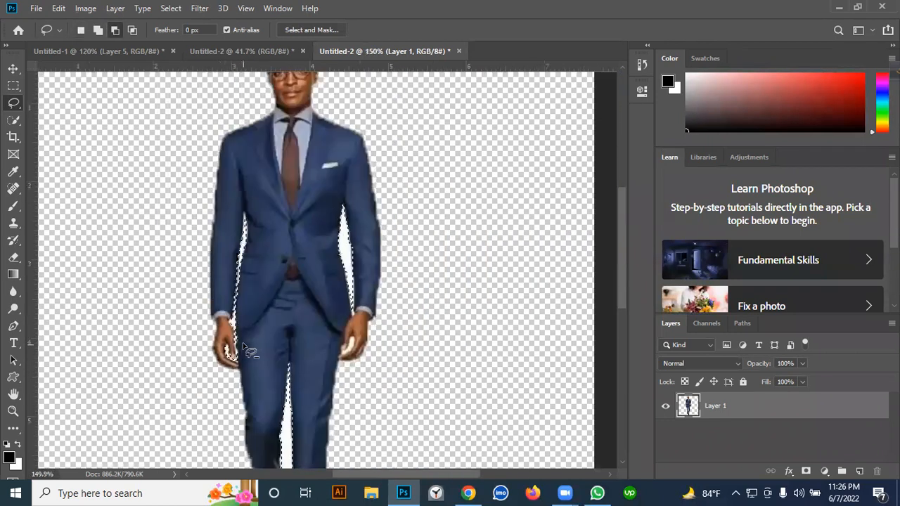
{"action": "left_click", "coordinate": [12, 68]}
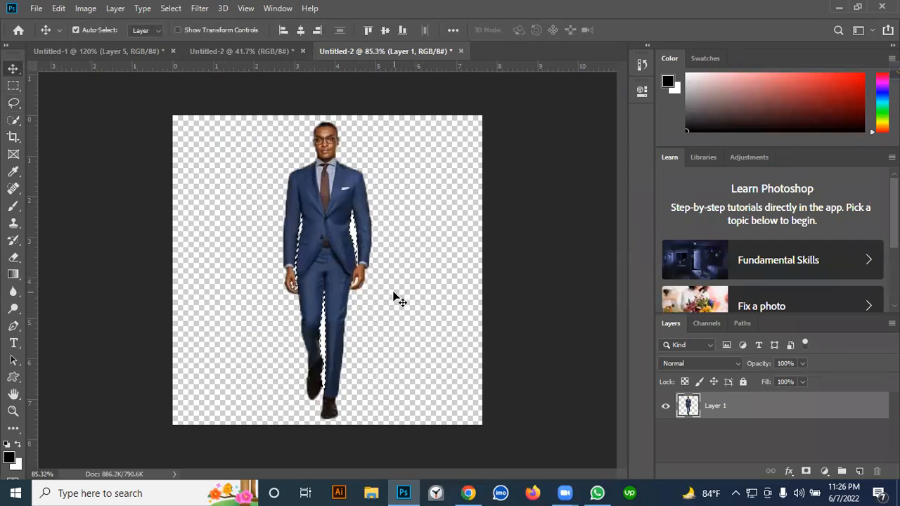
Deselect, add a new layer beneath the cut-out man and fill it with the white background colour.
{"action": "key", "text": "ctrl+d"}
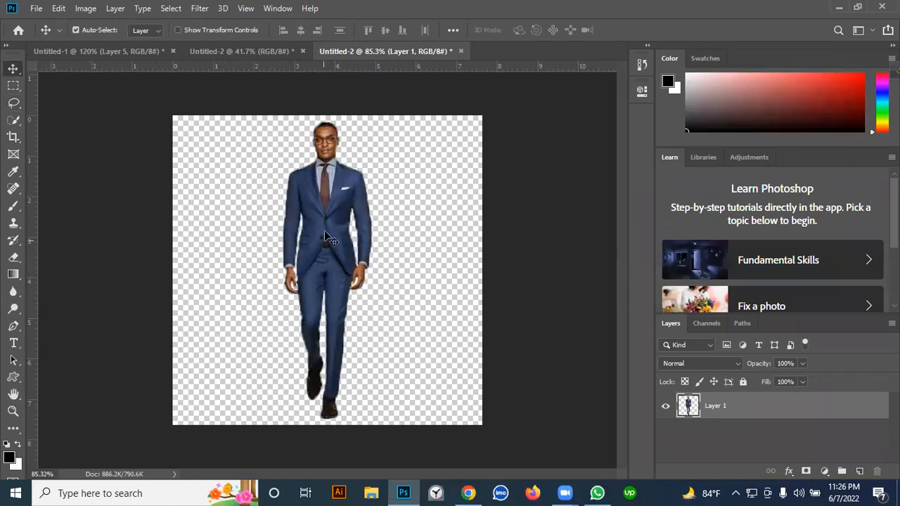
{"action": "left_click", "coordinate": [860, 471]}
{"action": "left_click_drag", "start_coordinate": [751, 410], "coordinate": [740, 443]}
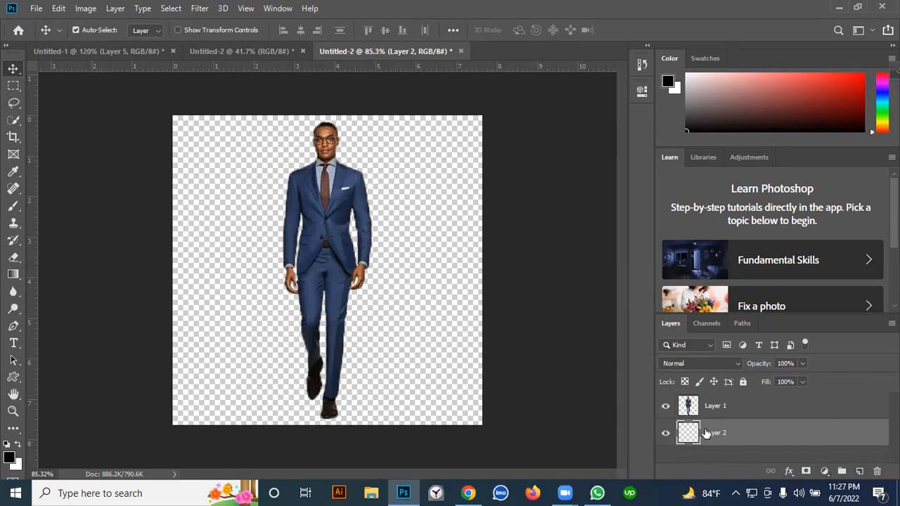
{"action": "key", "text": "ctrl+BackSpace"}
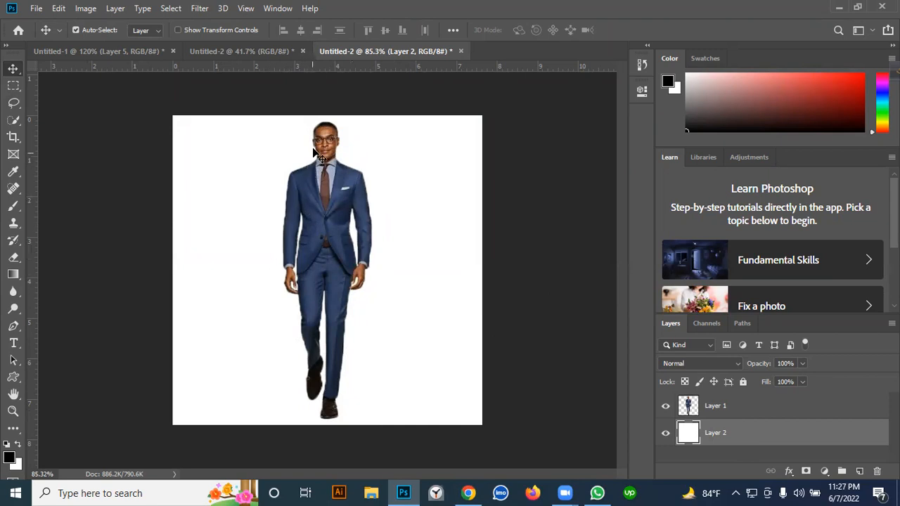
Scale the man's layer down proportionally to about 77% and place him near the middle of the canvas.
{"action": "left_click", "coordinate": [321, 202]}
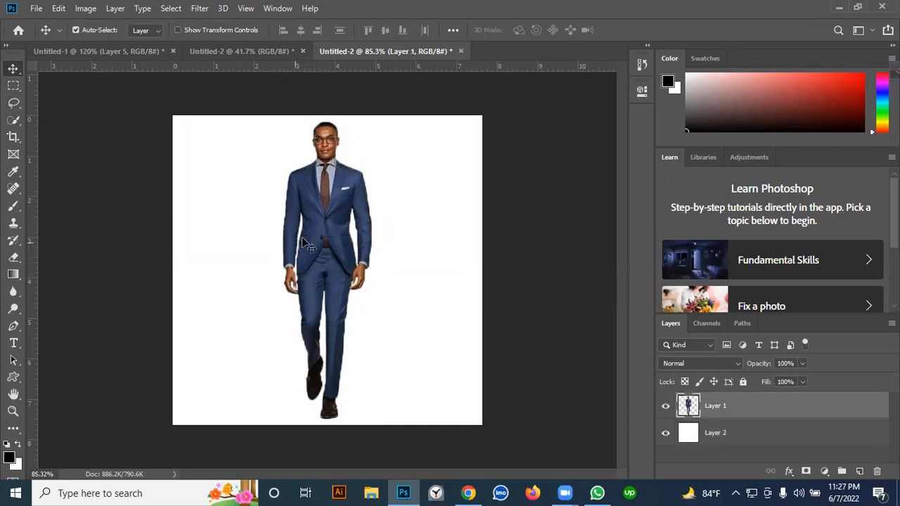
{"action": "left_click_drag", "start_coordinate": [309, 239], "coordinate": [353, 269]}
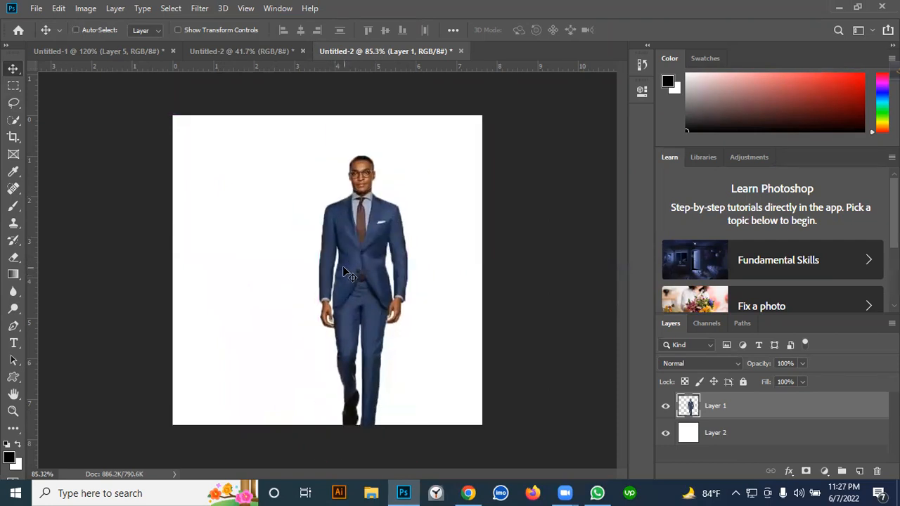
{"action": "key", "text": "ctrl+z"}
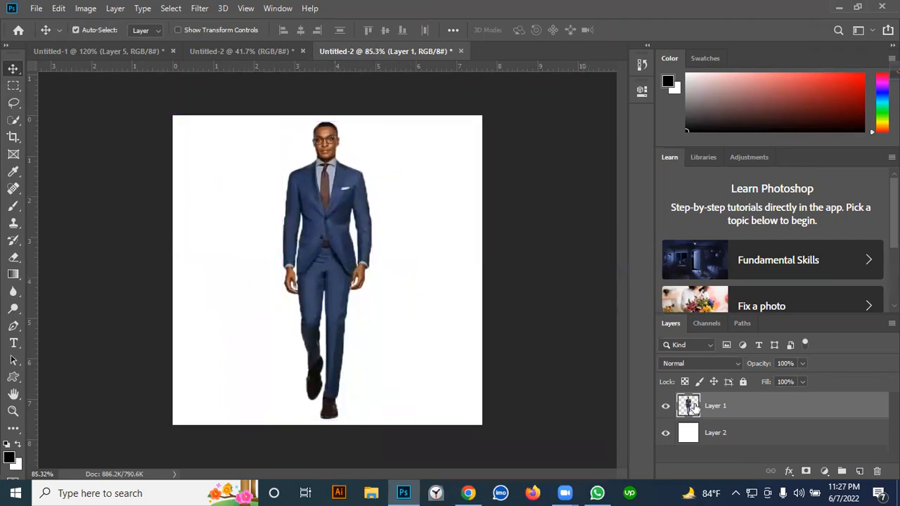
{"action": "key", "text": "ctrl+t"}
{"action": "key", "text": "ctrl+t"}
{"action": "left_click_drag", "start_coordinate": [372, 122], "coordinate": [333, 230]}
{"action": "left_click_drag", "start_coordinate": [318, 301], "coordinate": [325, 261]}
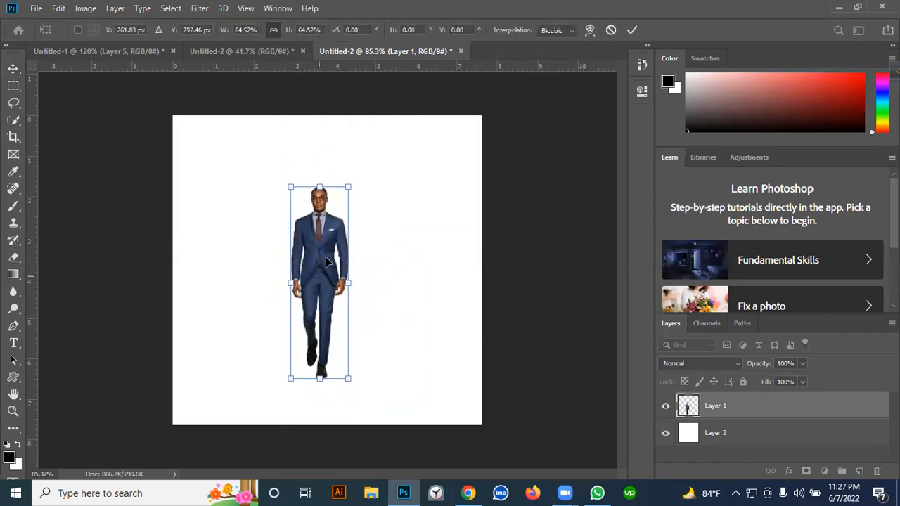
{"action": "left_click_drag", "start_coordinate": [349, 187], "coordinate": [360, 149]}
{"action": "left_click_drag", "start_coordinate": [329, 208], "coordinate": [330, 231]}
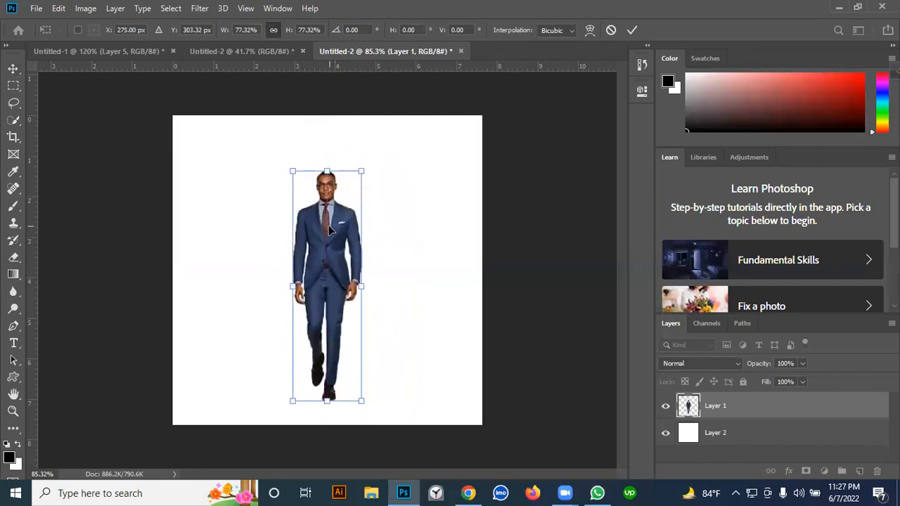
{"action": "key", "text": "Return"}
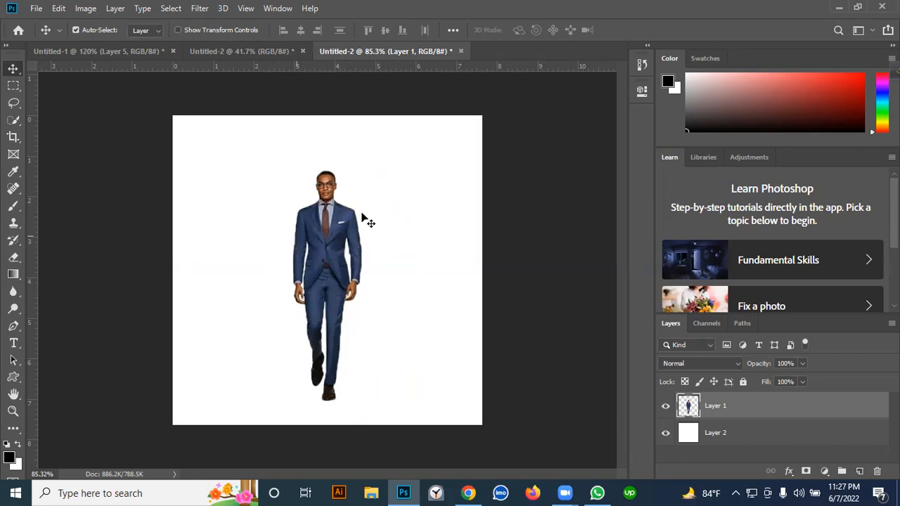
Load the man's outline as a selection, fill it with black on a new layer above him, and deselect.
{"action": "left_click", "coordinate": [688, 406], "text": "ctrl"}
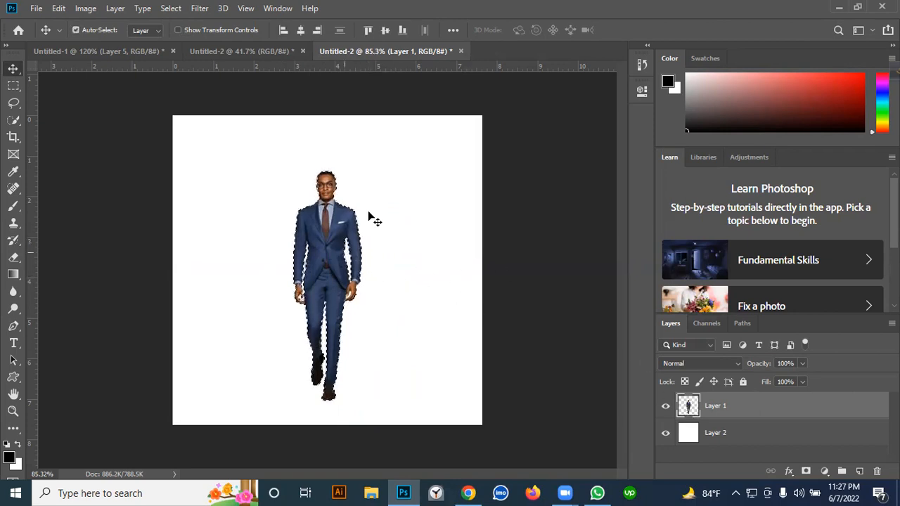
{"action": "left_click", "coordinate": [860, 471]}
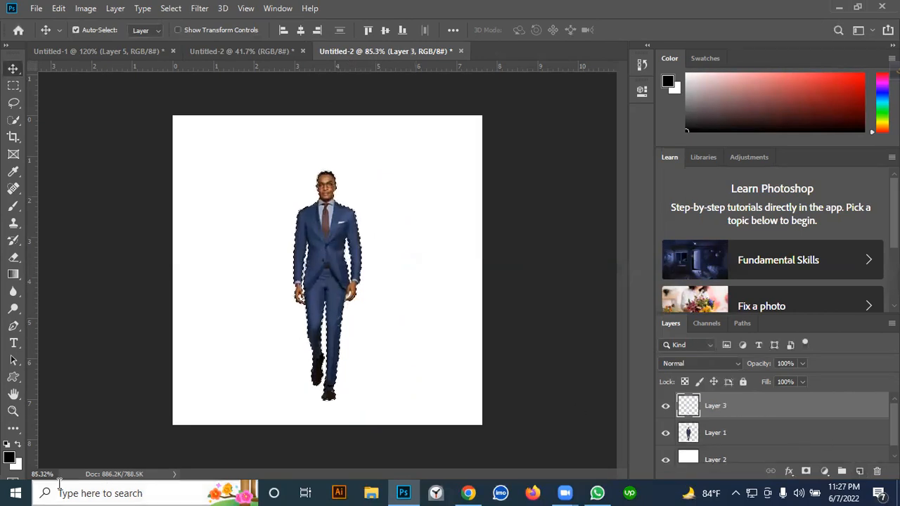
{"action": "left_click", "coordinate": [17, 446]}
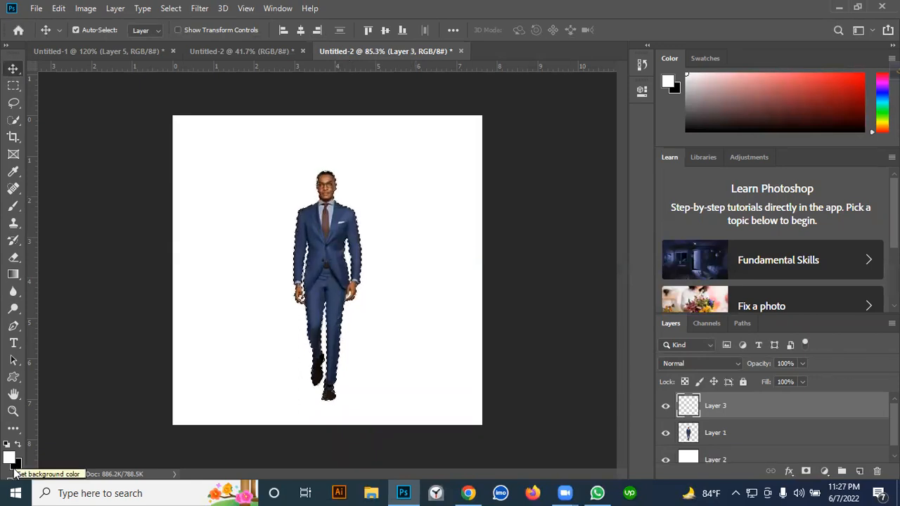
{"action": "key", "text": "ctrl"}
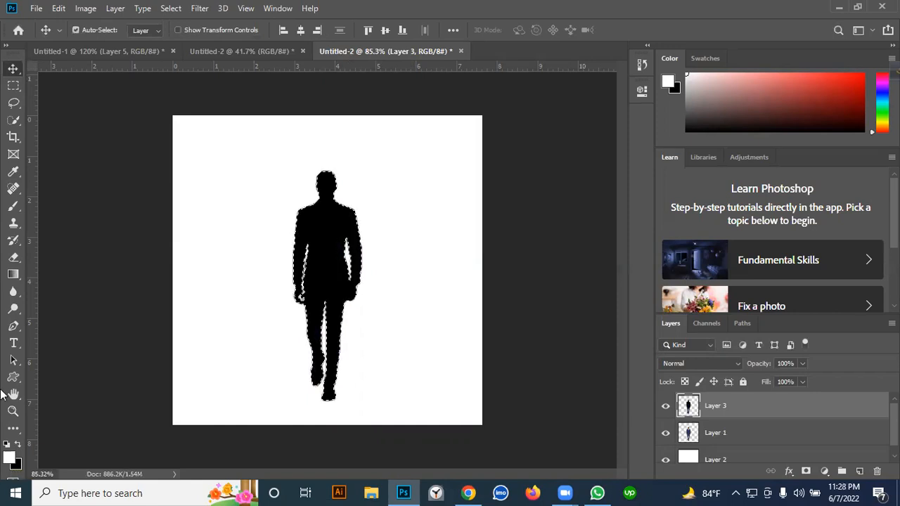
{"action": "left_click", "coordinate": [268, 189]}
{"action": "key", "text": "ctrl+d"}
Move the black silhouette to the pocket-square side of the man and Distort it into a slanted shadow meeting his shoes.
{"action": "left_click_drag", "start_coordinate": [330, 259], "coordinate": [371, 285]}
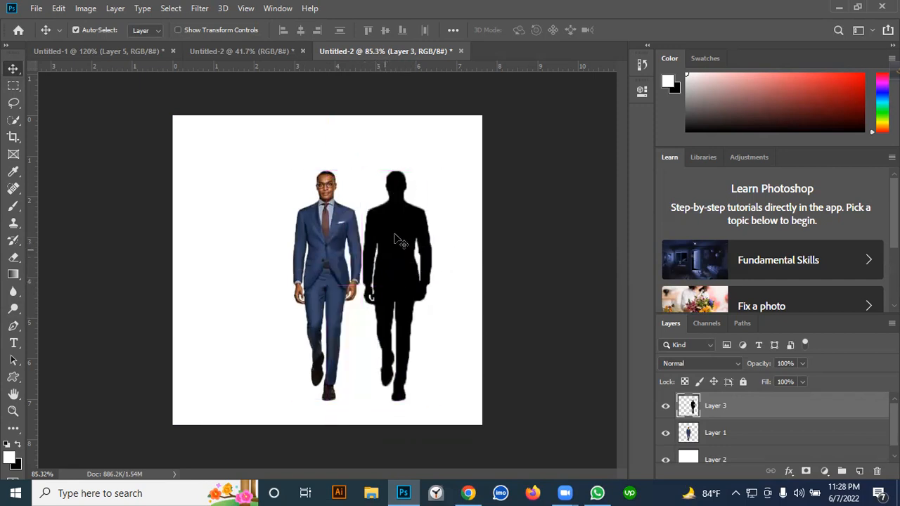
{"action": "left_click_drag", "start_coordinate": [404, 249], "coordinate": [413, 250]}
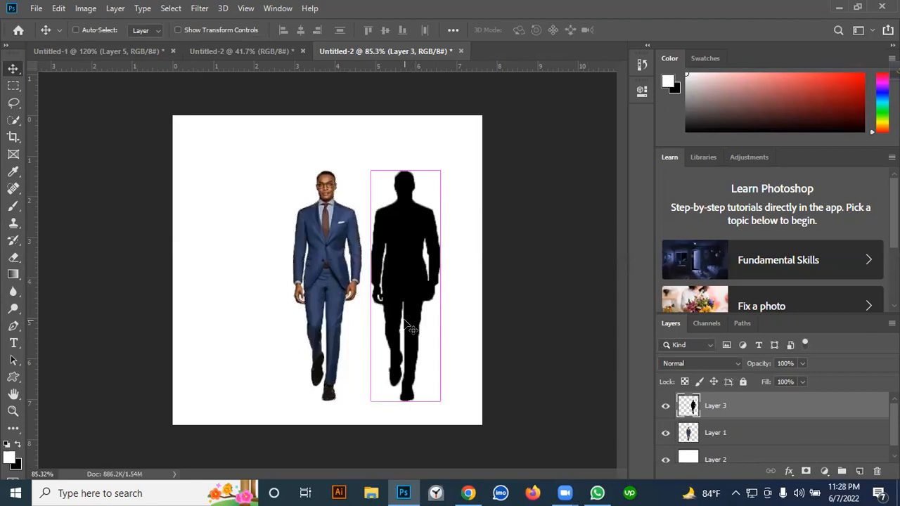
{"action": "key", "text": "ctrl+t"}
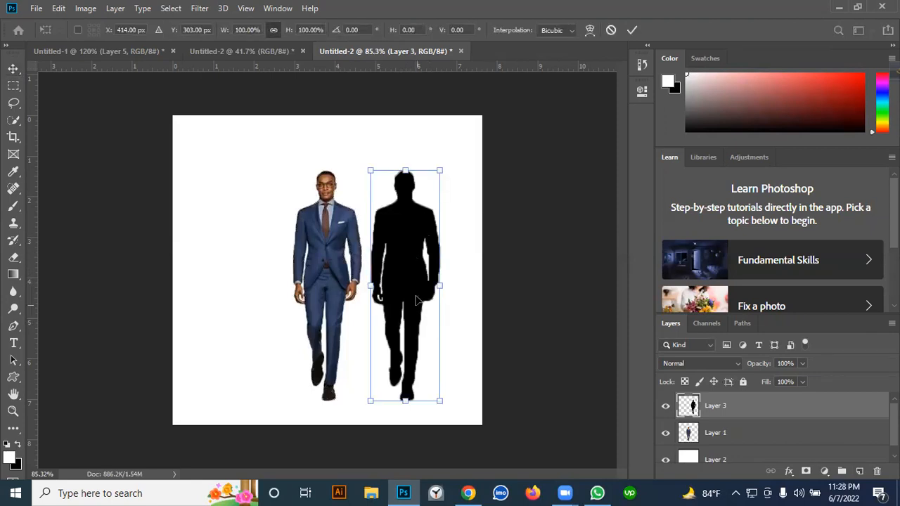
{"action": "right_click", "coordinate": [404, 244]}
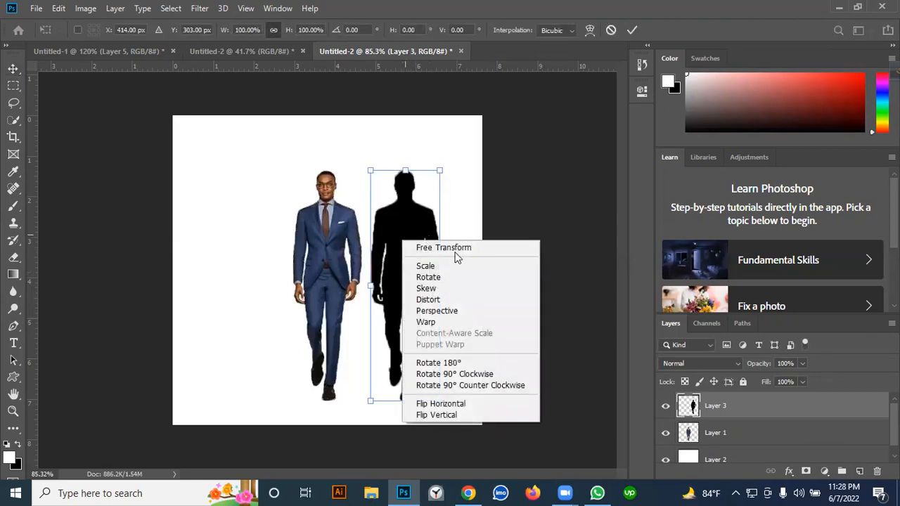
{"action": "left_click", "coordinate": [441, 301]}
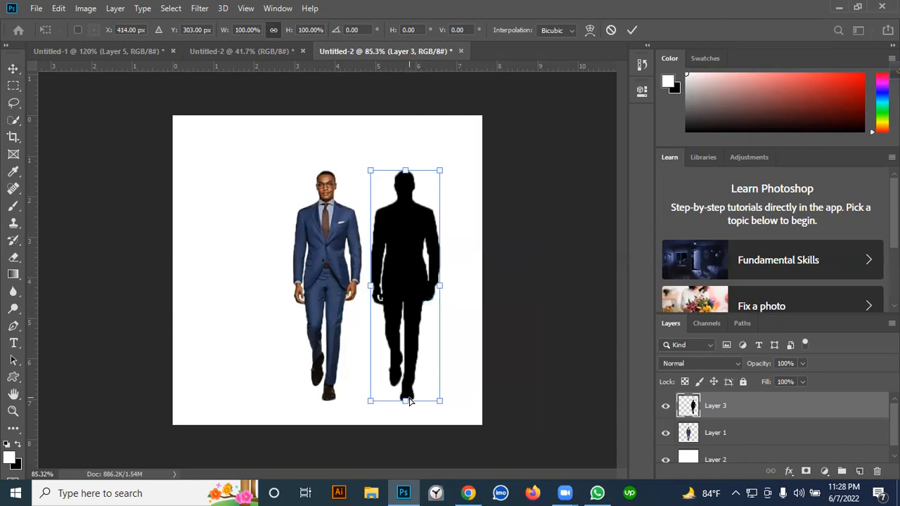
{"action": "left_click_drag", "start_coordinate": [371, 401], "coordinate": [278, 365]}
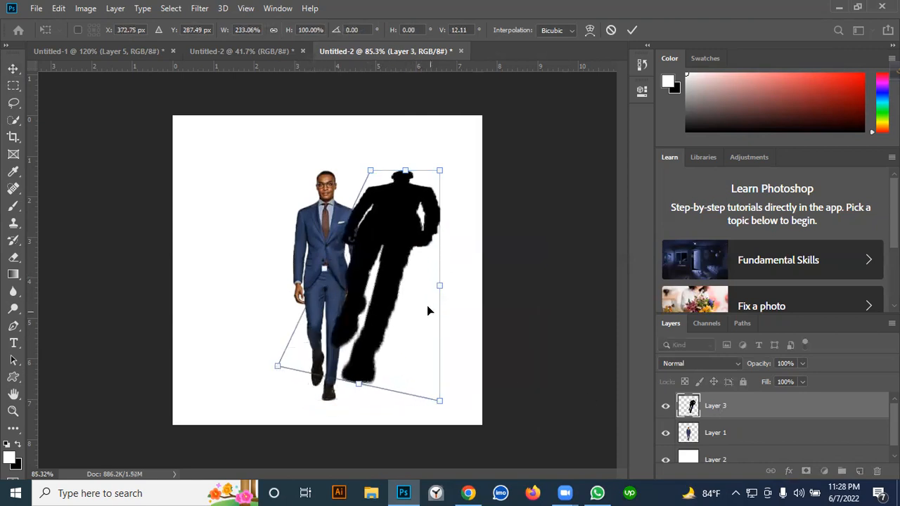
{"action": "left_click_drag", "start_coordinate": [392, 261], "coordinate": [384, 277]}
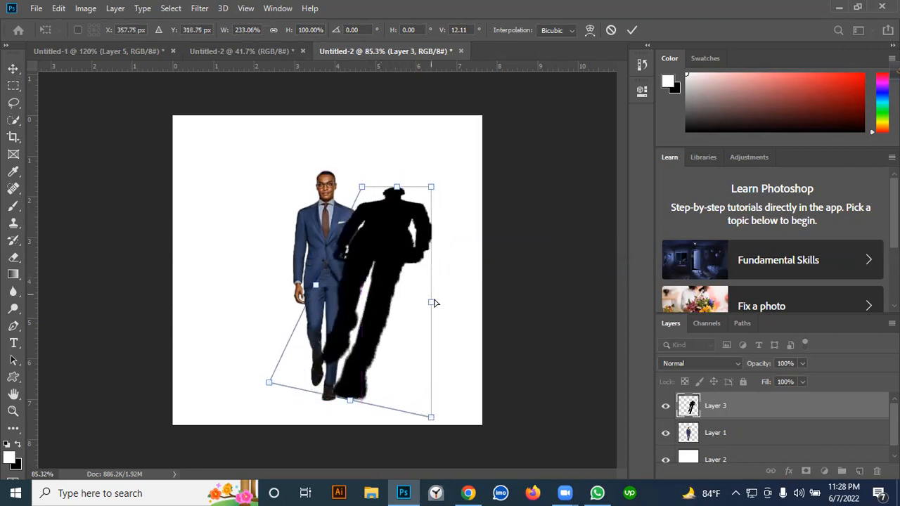
{"action": "left_click_drag", "start_coordinate": [431, 419], "coordinate": [337, 368]}
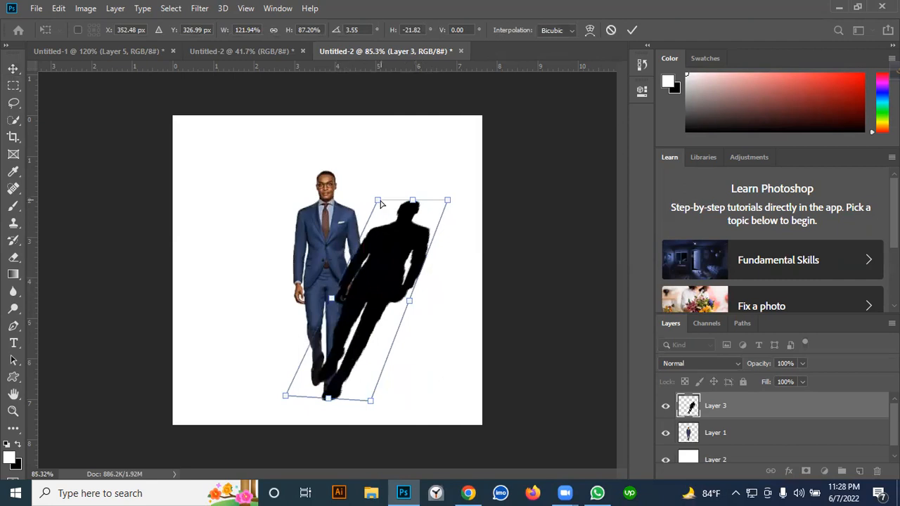
{"action": "left_click_drag", "start_coordinate": [379, 204], "coordinate": [369, 209]}
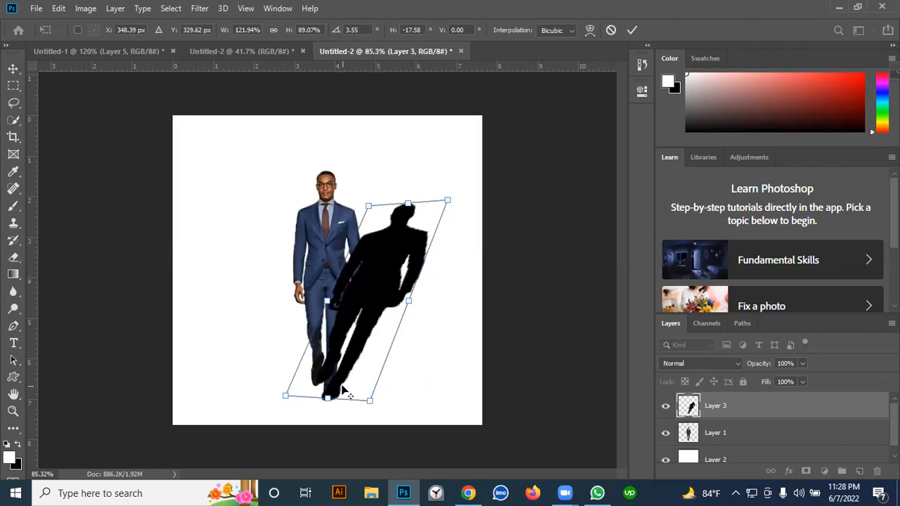
{"action": "scroll", "coordinate": [342, 387], "scroll_direction": "up", "scroll_amount": 3}
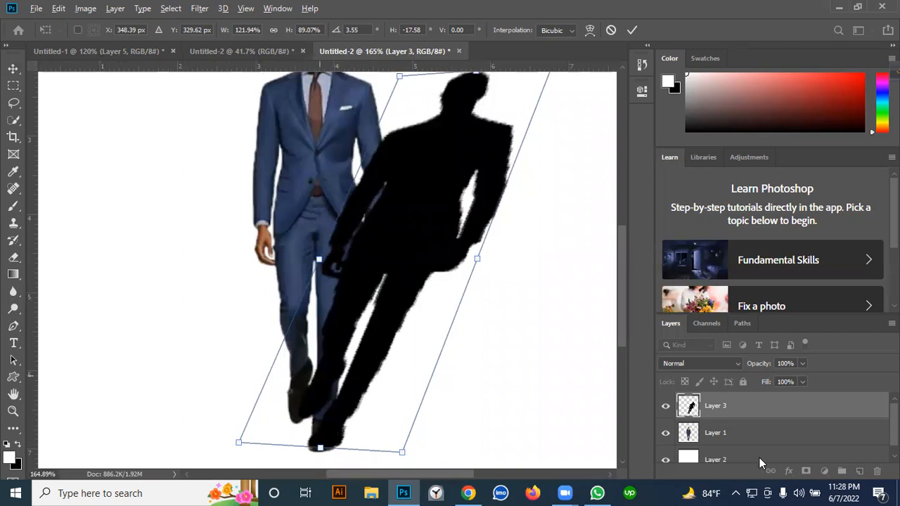
{"action": "key", "text": "Return"}
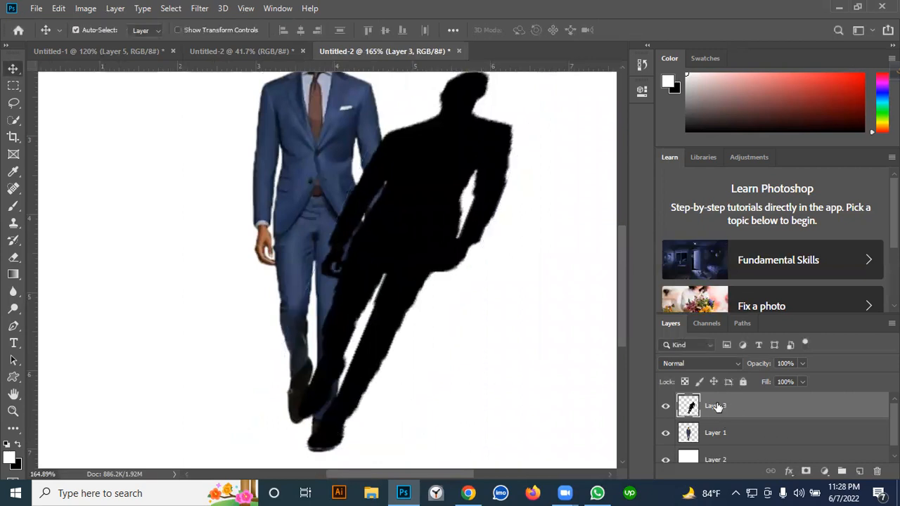
Reorder the layers so the shadow layer sits directly beneath the man's layer.
{"action": "left_click_drag", "start_coordinate": [734, 418], "coordinate": [723, 443]}
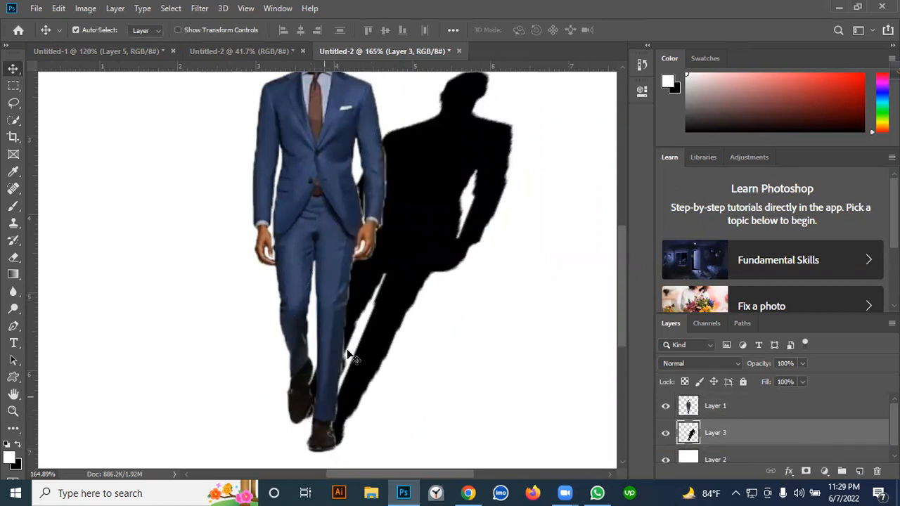
{"action": "scroll", "coordinate": [364, 336], "scroll_direction": "down", "scroll_amount": 1}
{"action": "scroll", "coordinate": [362, 330], "scroll_direction": "down", "scroll_amount": 1}
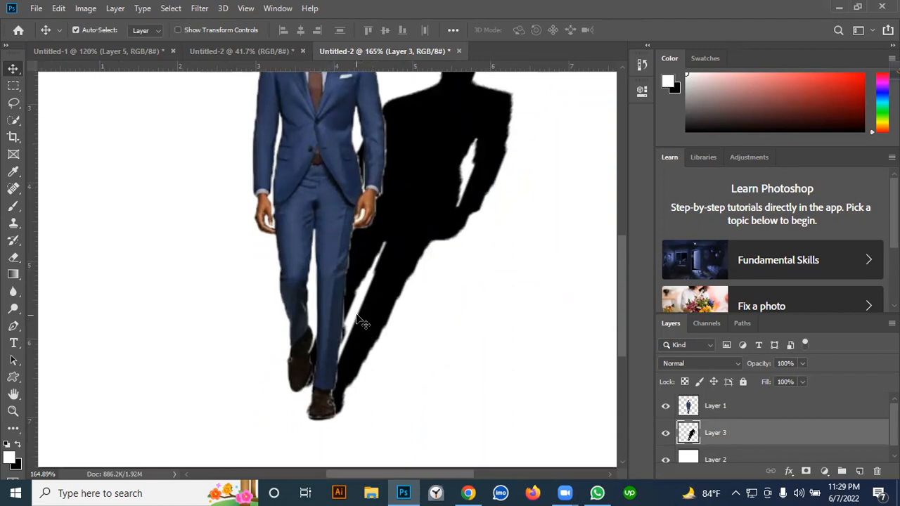
{"action": "key", "text": "ctrl+0"}
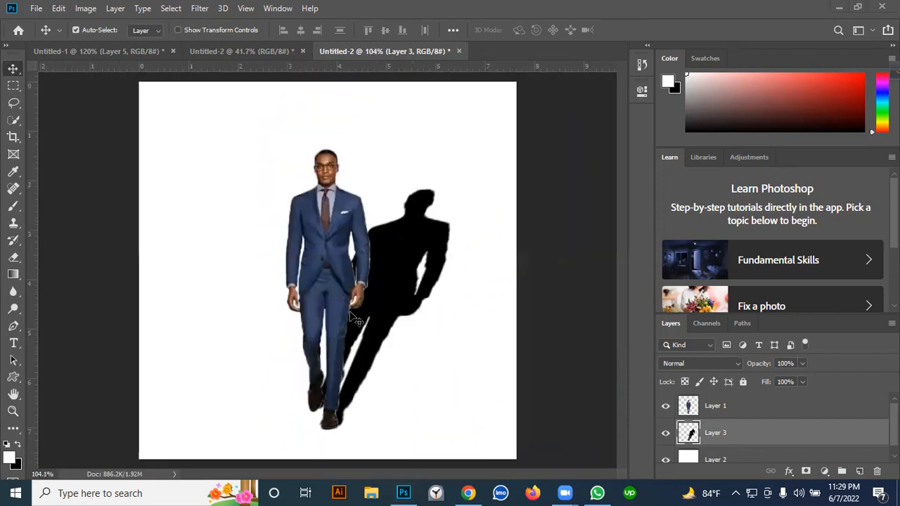
{"action": "scroll", "coordinate": [362, 321], "scroll_direction": "down", "scroll_amount": 2}
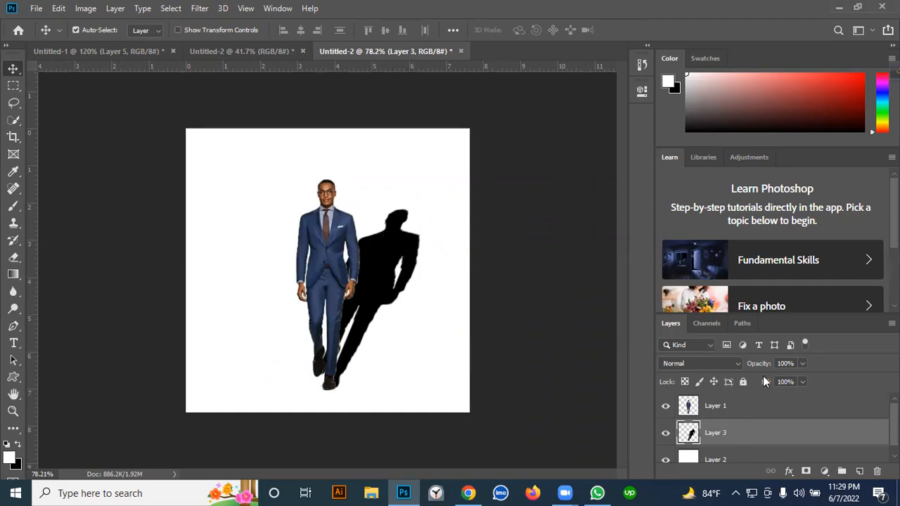
Set the shadow layer's opacity to 65%.
{"action": "left_click", "coordinate": [803, 364]}
{"action": "left_click_drag", "start_coordinate": [773, 380], "coordinate": [778, 376]}
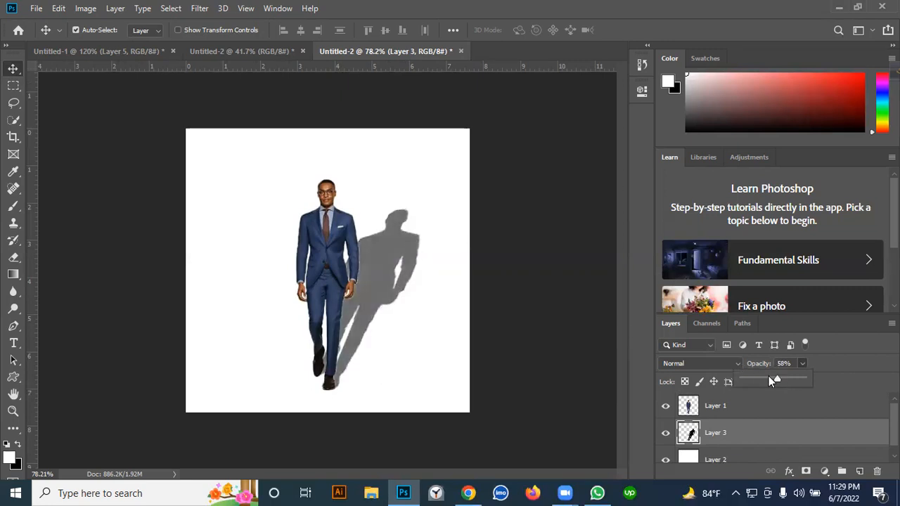
{"action": "left_click_drag", "start_coordinate": [769, 376], "coordinate": [775, 375]}
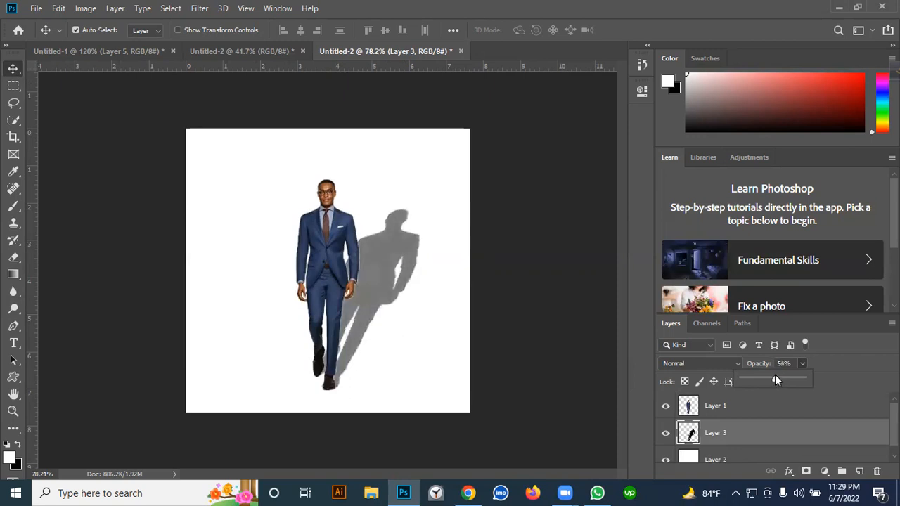
{"action": "left_click", "coordinate": [569, 296]}
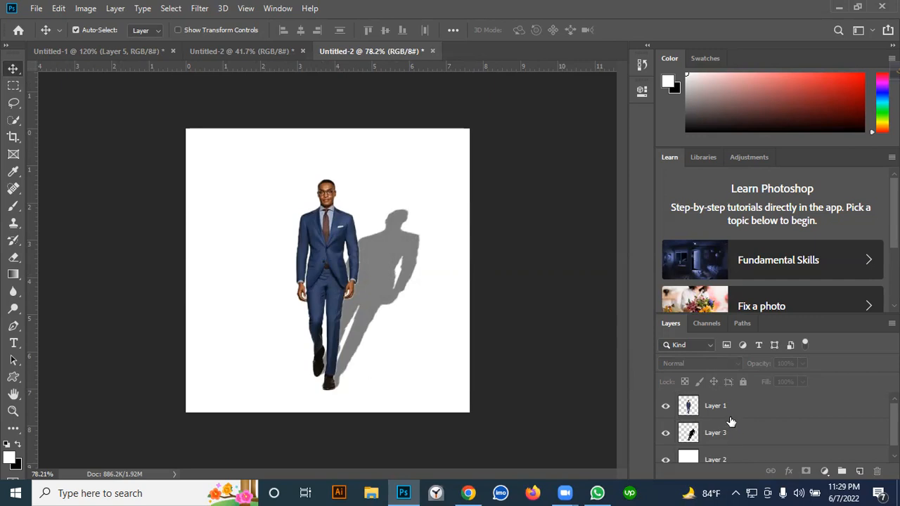
{"action": "left_click", "coordinate": [743, 435]}
{"action": "left_click", "coordinate": [803, 364]}
{"action": "left_click_drag", "start_coordinate": [810, 382], "coordinate": [815, 382]}
{"action": "left_click", "coordinate": [425, 335]}
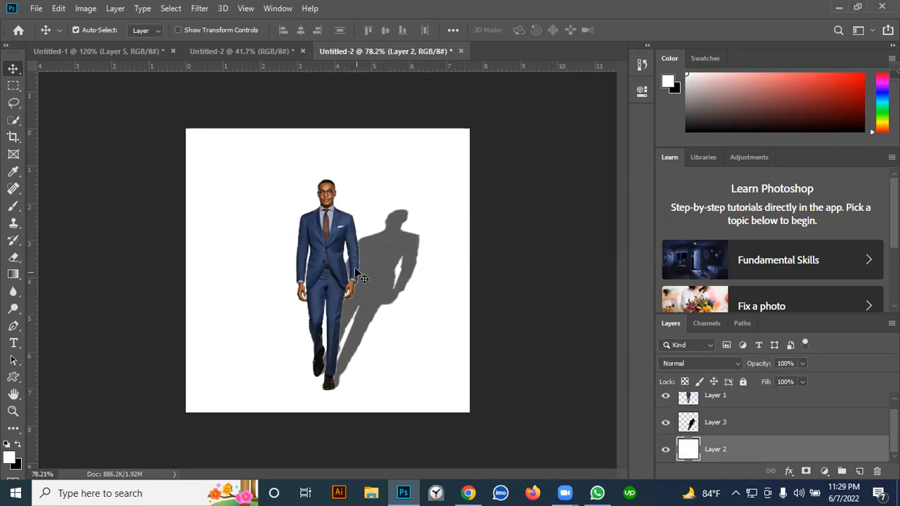
Fade out the shadow's head and upper body with a 300 px, 0% hardness Eraser, then switch to the Move tool.
{"action": "left_click", "coordinate": [377, 251]}
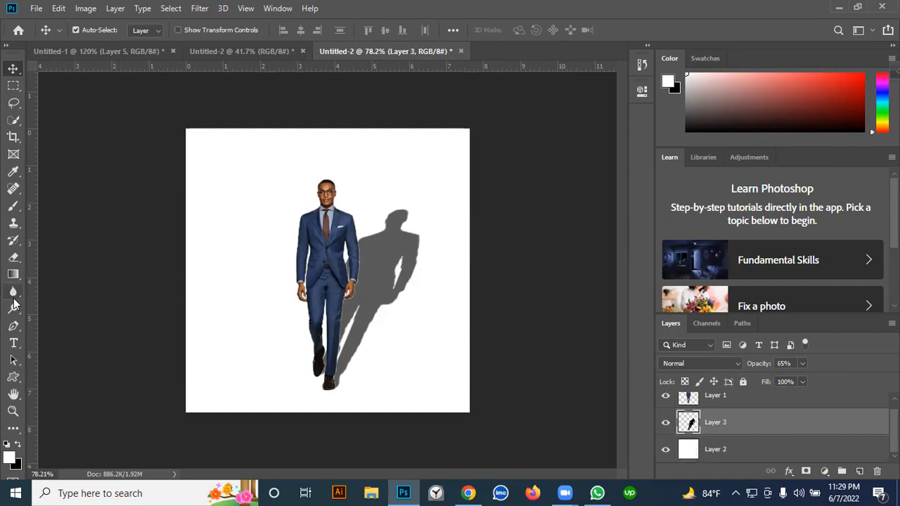
{"action": "left_click_drag", "start_coordinate": [13, 257], "coordinate": [67, 258]}
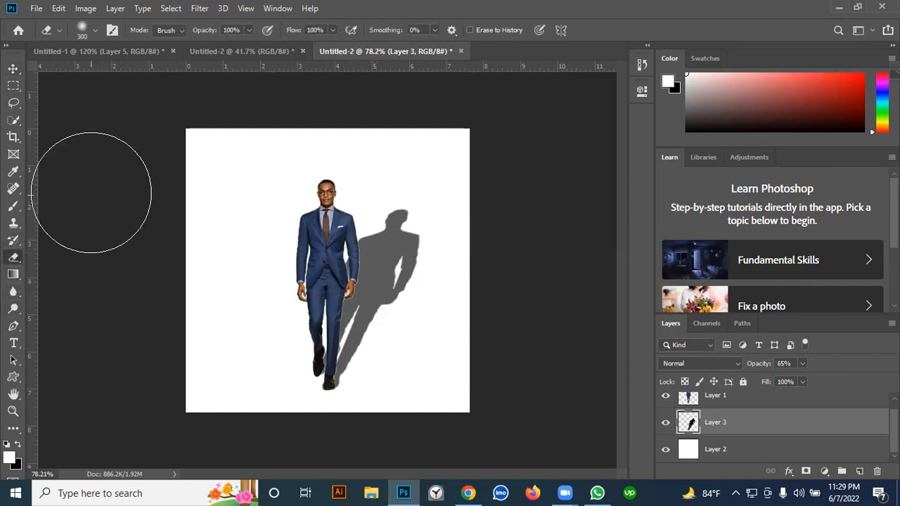
{"action": "right_click", "coordinate": [100, 72]}
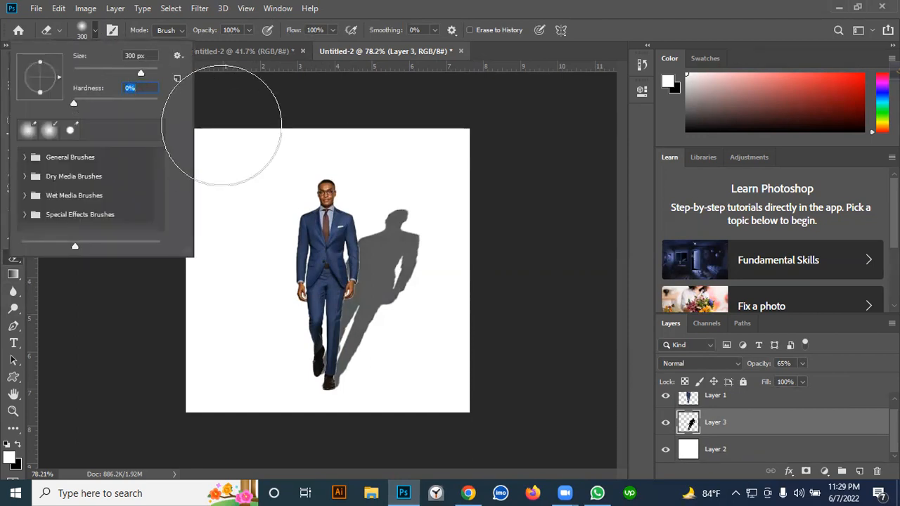
{"action": "mouse_move", "coordinate": [419, 204]}
{"action": "left_mouse_down"}
{"action": "mouse_move", "coordinate": [460, 271]}
{"action": "mouse_move", "coordinate": [426, 203]}
{"action": "mouse_move", "coordinate": [450, 283]}
{"action": "mouse_move", "coordinate": [404, 157]}
{"action": "mouse_move", "coordinate": [479, 392]}
{"action": "mouse_move", "coordinate": [446, 280]}
{"action": "mouse_move", "coordinate": [414, 434]}
{"action": "mouse_move", "coordinate": [422, 446]}
{"action": "mouse_move", "coordinate": [384, 193]}
{"action": "mouse_move", "coordinate": [466, 291]}
{"action": "mouse_move", "coordinate": [418, 272]}
{"action": "mouse_move", "coordinate": [446, 429]}
{"action": "left_mouse_up"}
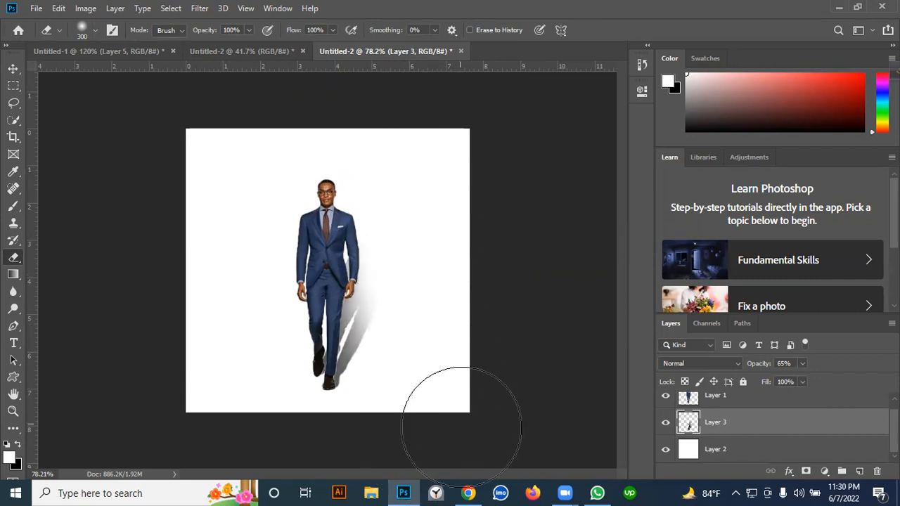
{"action": "left_click", "coordinate": [13, 68]}
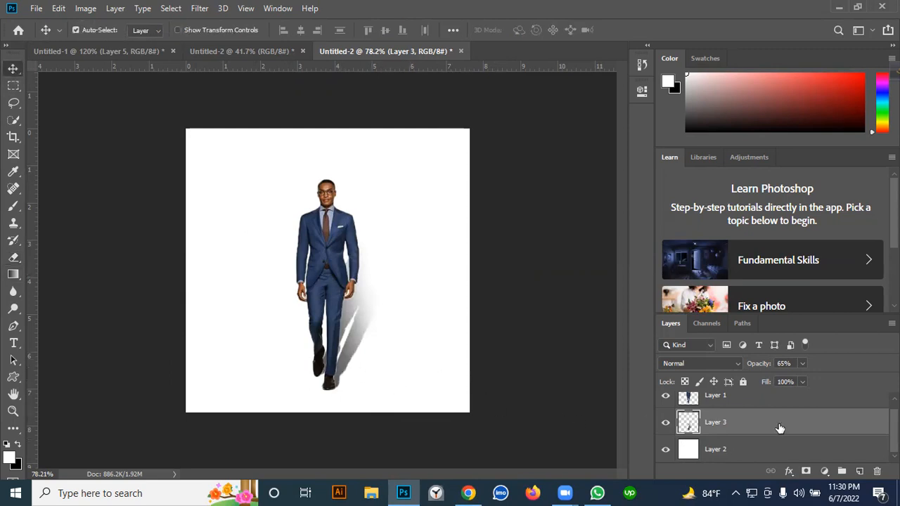
Lower the faded shadow layer's opacity a little further and select the white background layer.
{"action": "left_click", "coordinate": [803, 363]}
{"action": "left_click_drag", "start_coordinate": [795, 378], "coordinate": [790, 378]}
{"action": "left_click", "coordinate": [384, 268]}
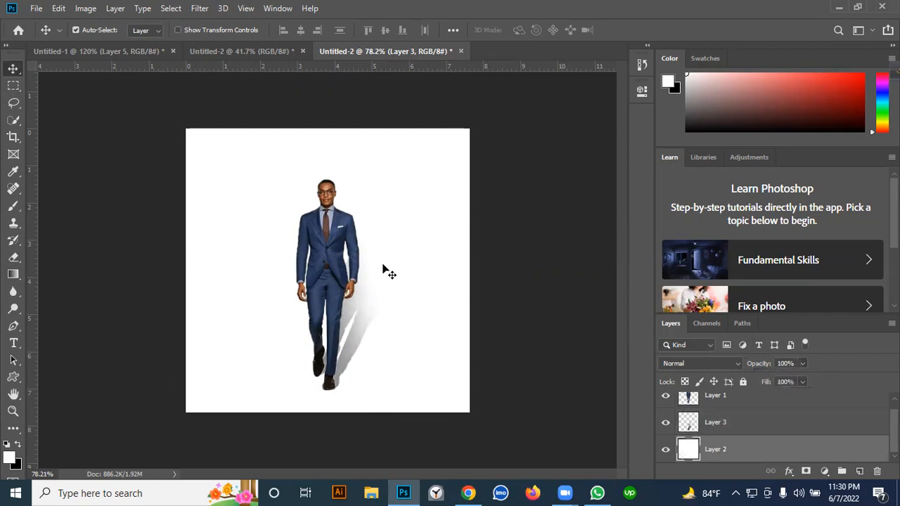